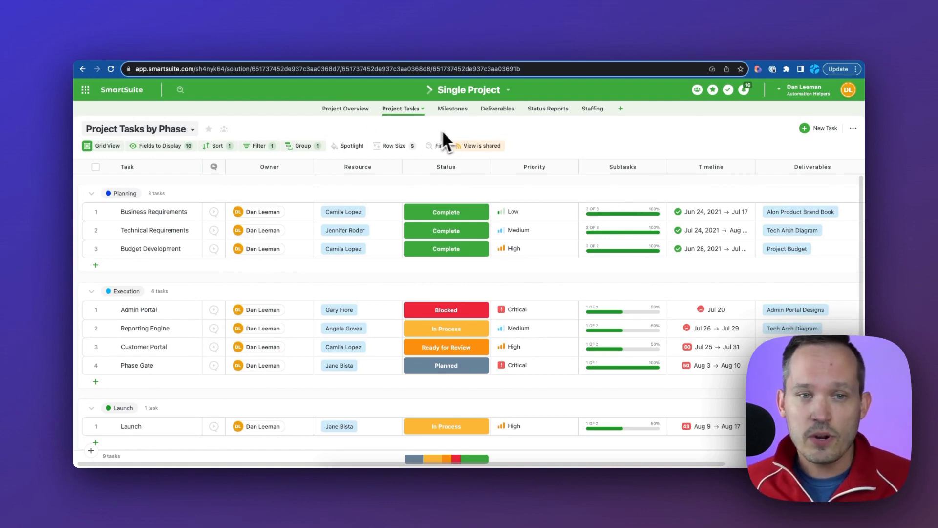
Show the Staffing table's All Resources by Team grid listing the 16 project employees
click(596, 106)
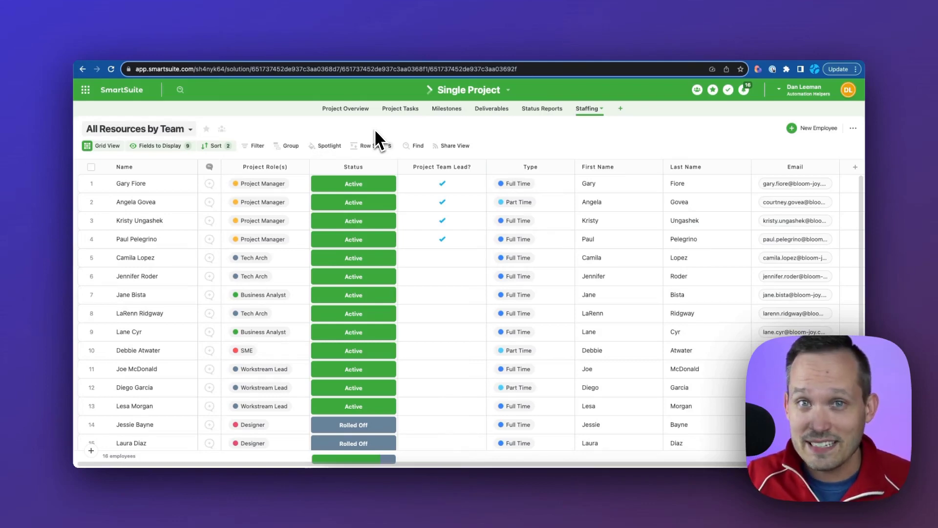
Review the Staffing grid, then open the Resource field's settings in Project Tasks by Phase
scroll(518, 151, right, 1)
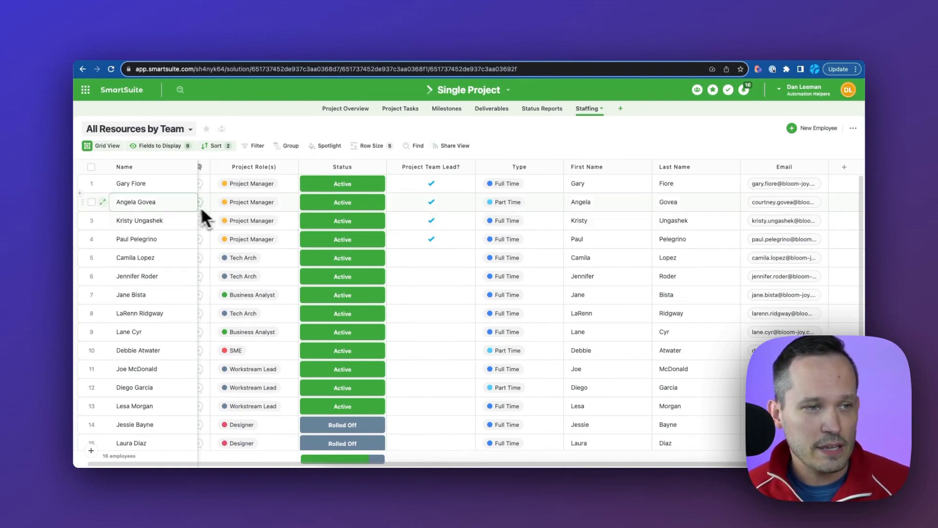
scroll(166, 209, left, 1)
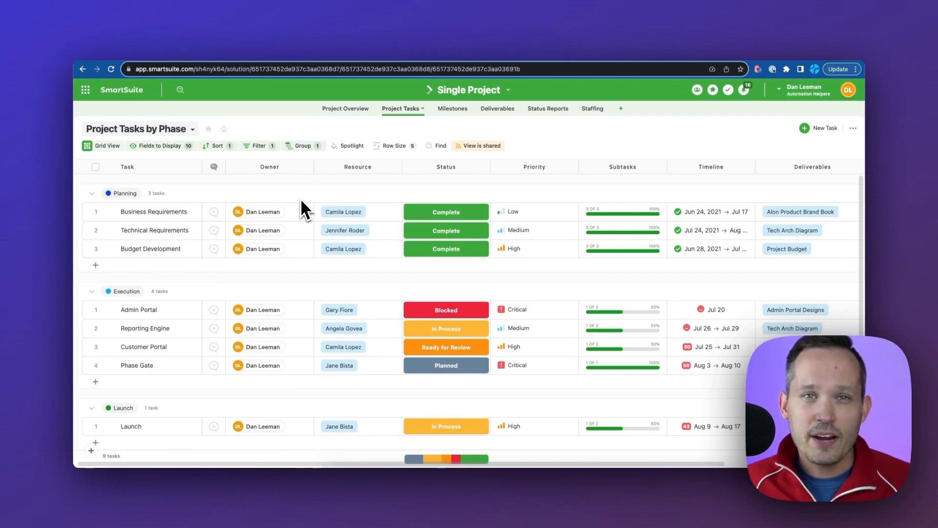
click(588, 116)
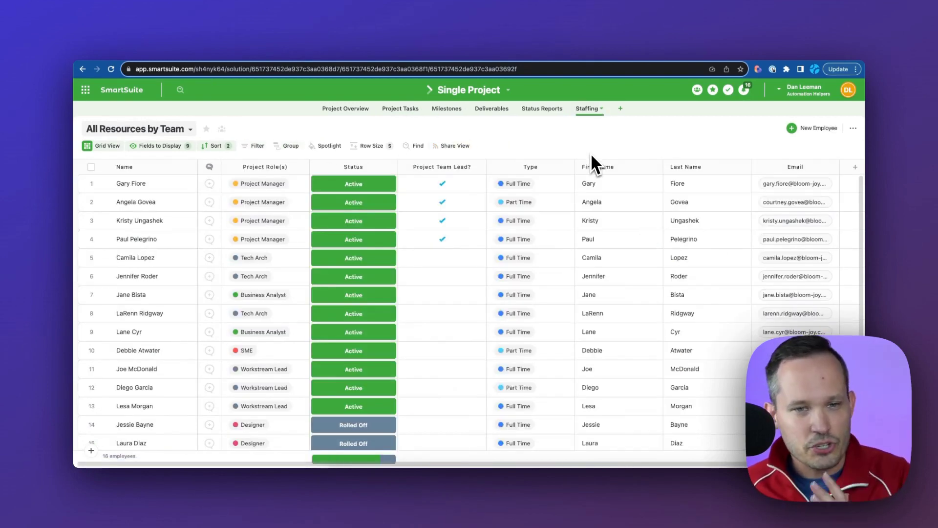
click(405, 111)
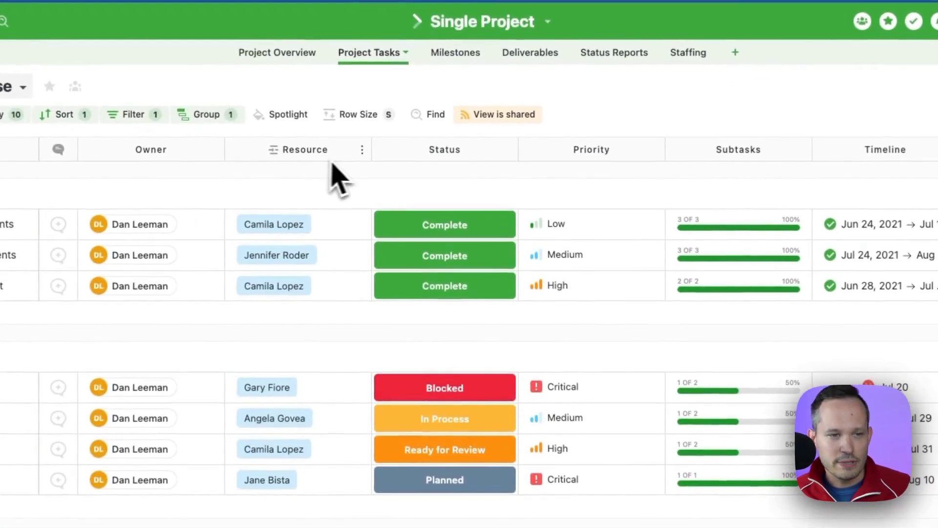
click(362, 150)
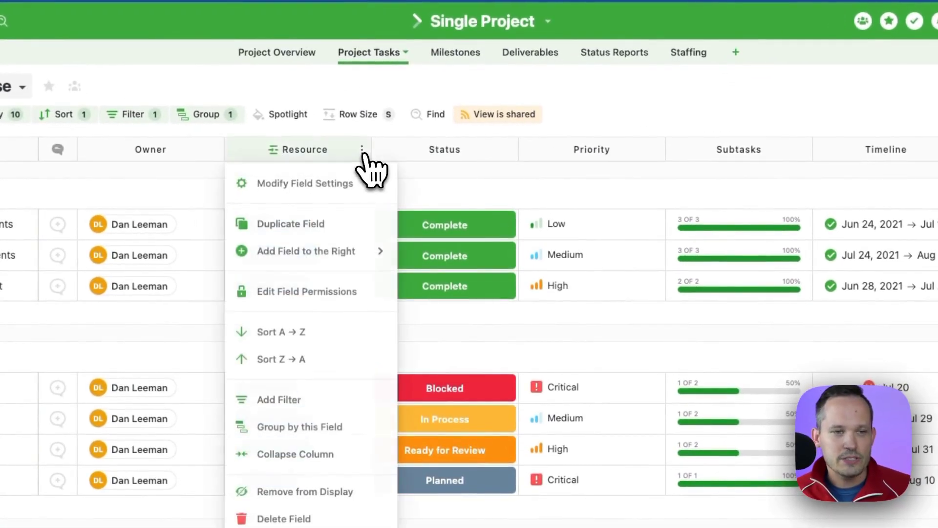
click(341, 182)
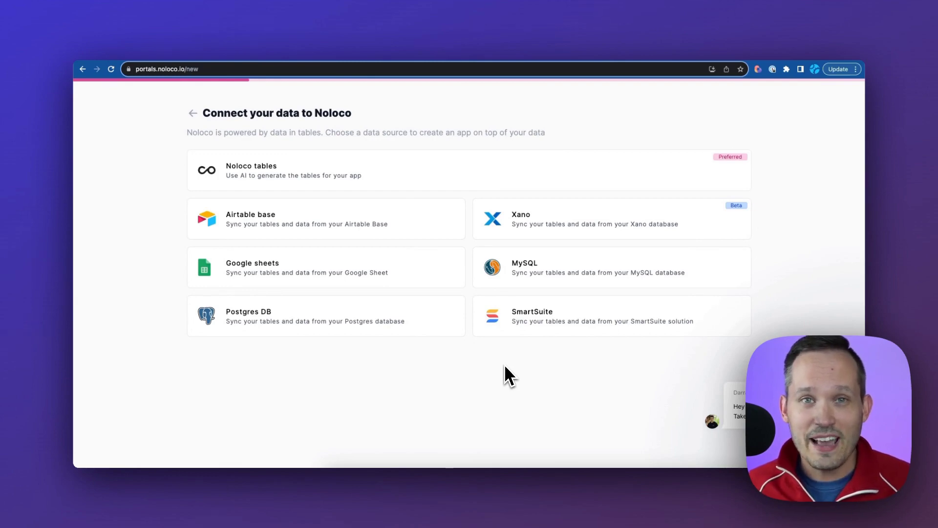
Create the app 'ahdemo' on SmartSuite and import the Single Project solution
click(530, 327)
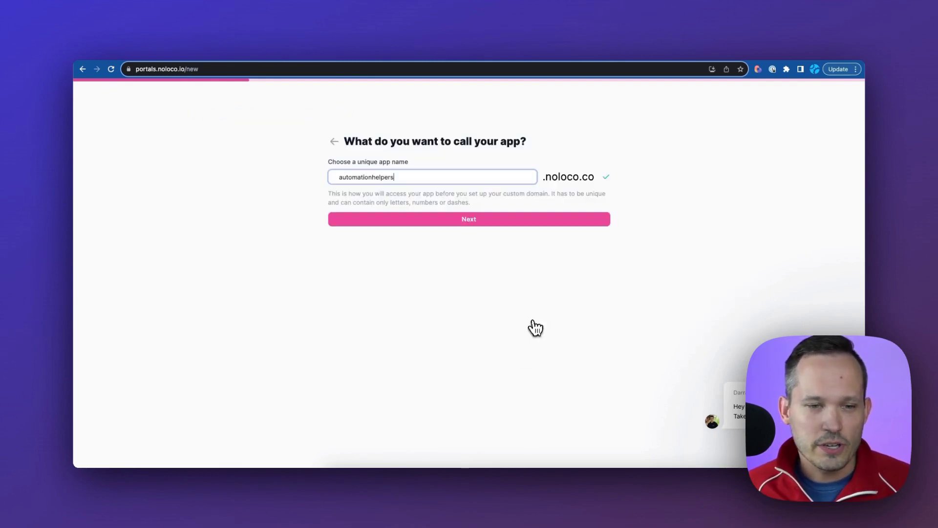
double_click(397, 179)
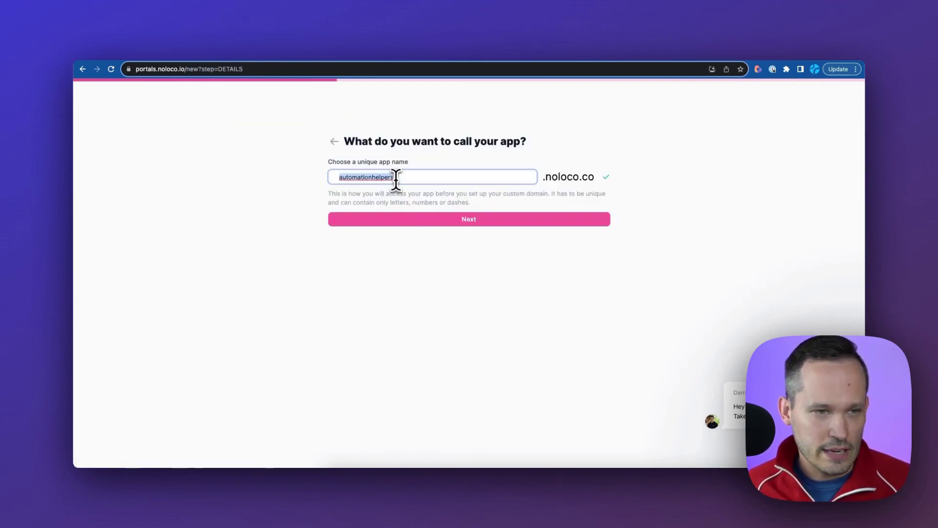
text(ahdemo)
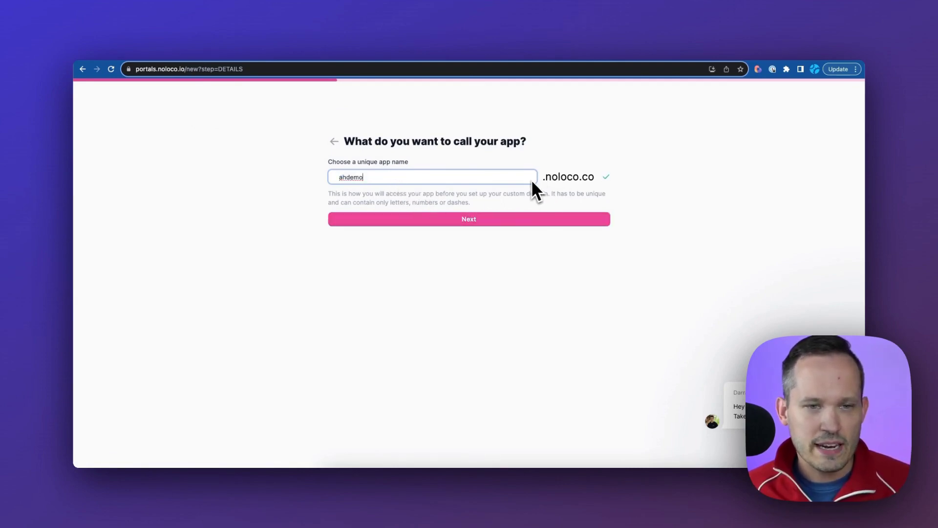
click(508, 218)
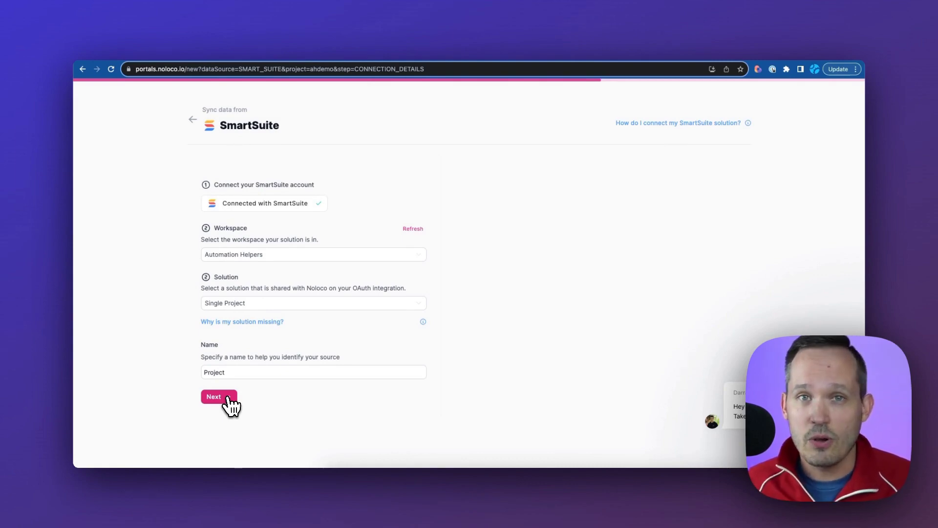
click(228, 398)
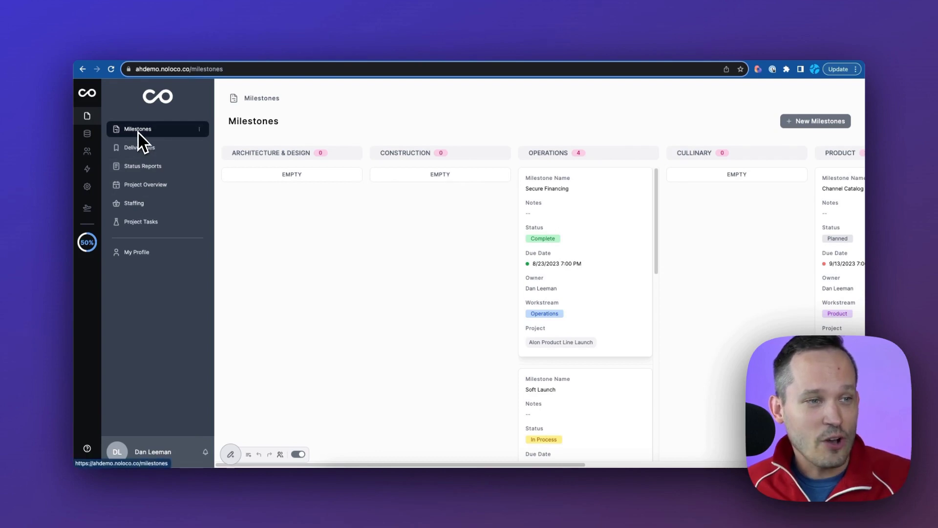
Browse the Status Reports, Project Overview and Staffing pages, then bring up a blank New Staffing form
click(143, 168)
click(145, 185)
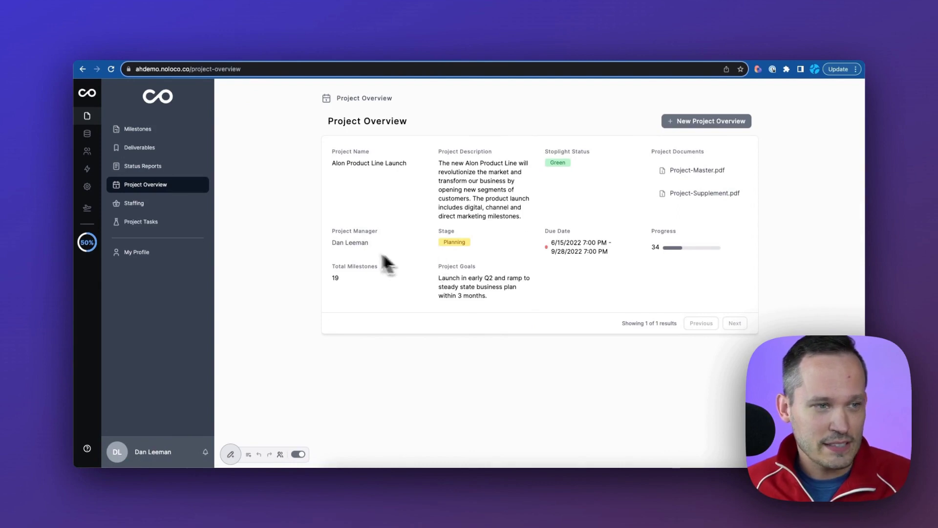
click(159, 204)
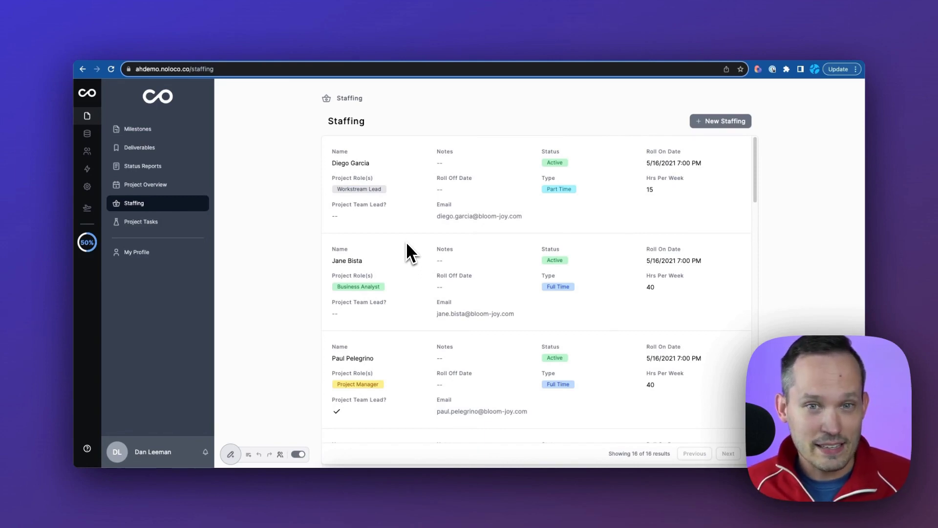
click(705, 125)
click(704, 124)
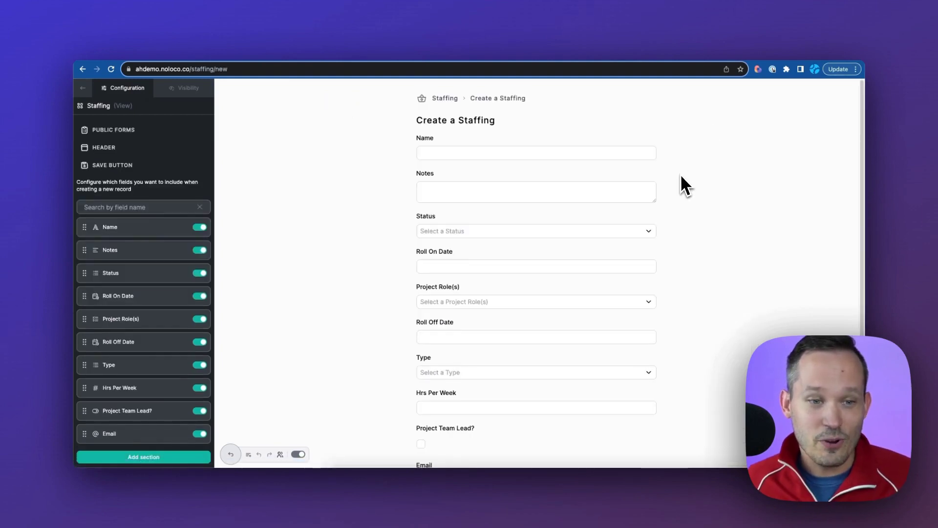
scroll(682, 176, down, 1)
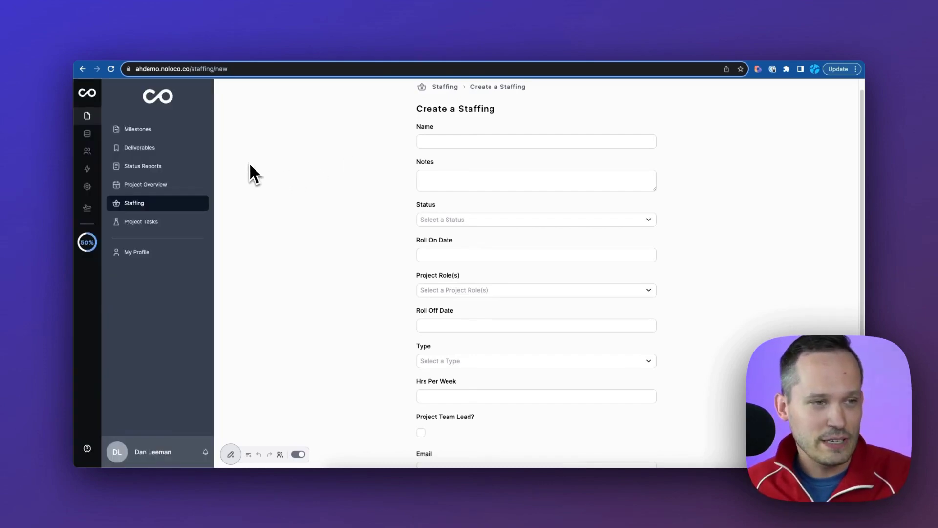
View the synced Project Tasks, Milestones and Deliverables tables in the app's data sources
click(85, 137)
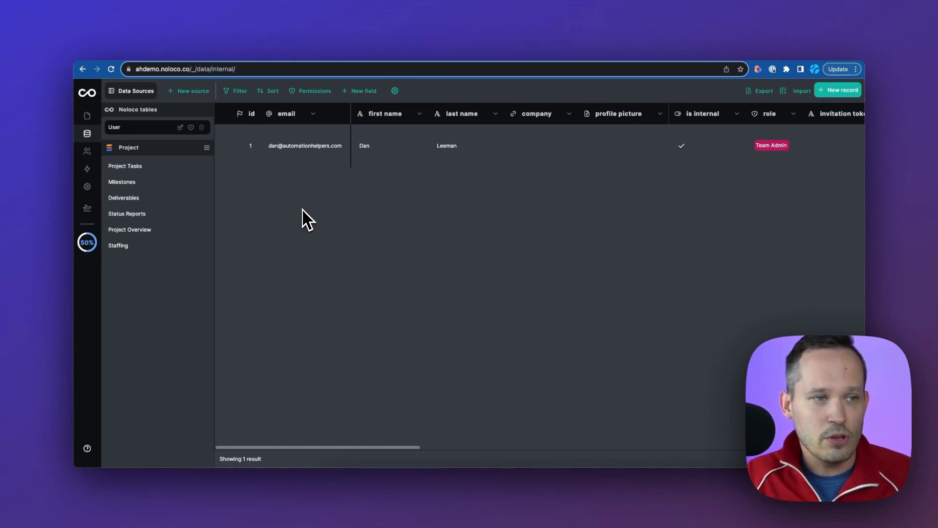
click(148, 165)
click(148, 181)
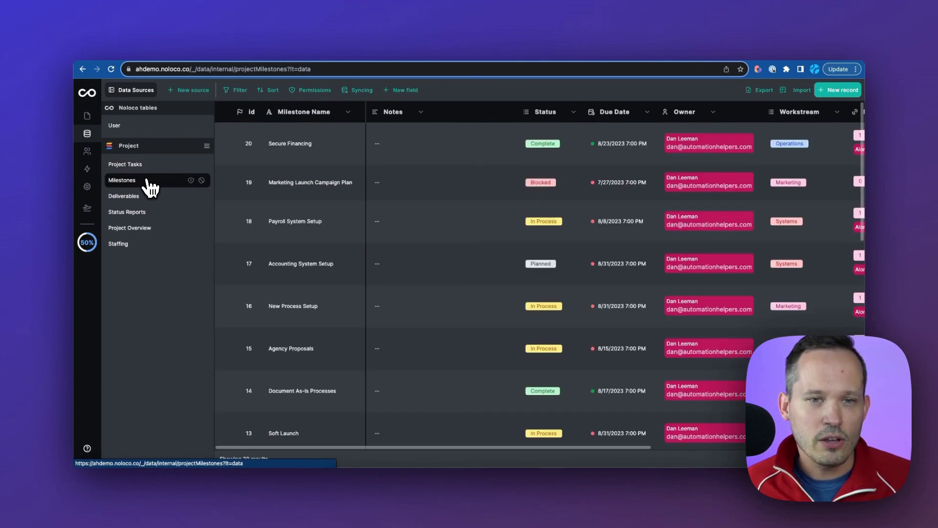
click(140, 197)
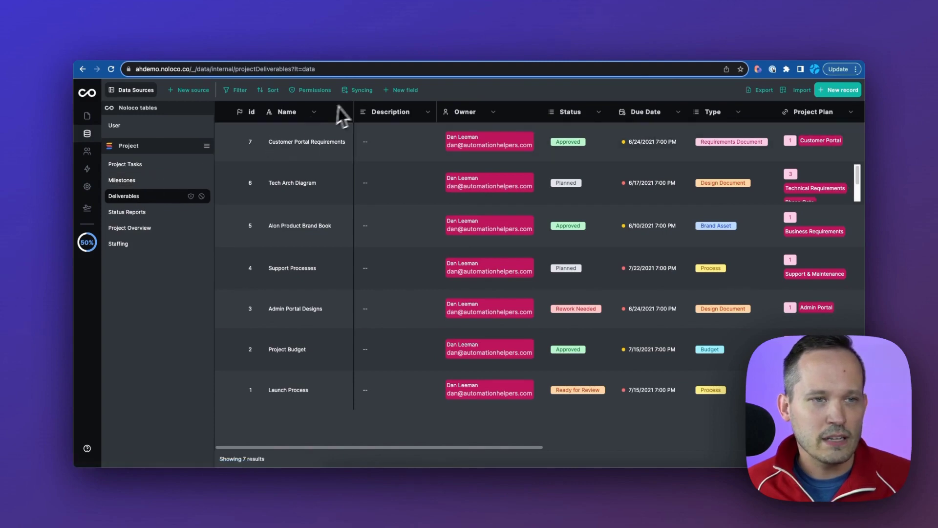
Check the Deliverables table's sync status in the Syncing panel
click(357, 93)
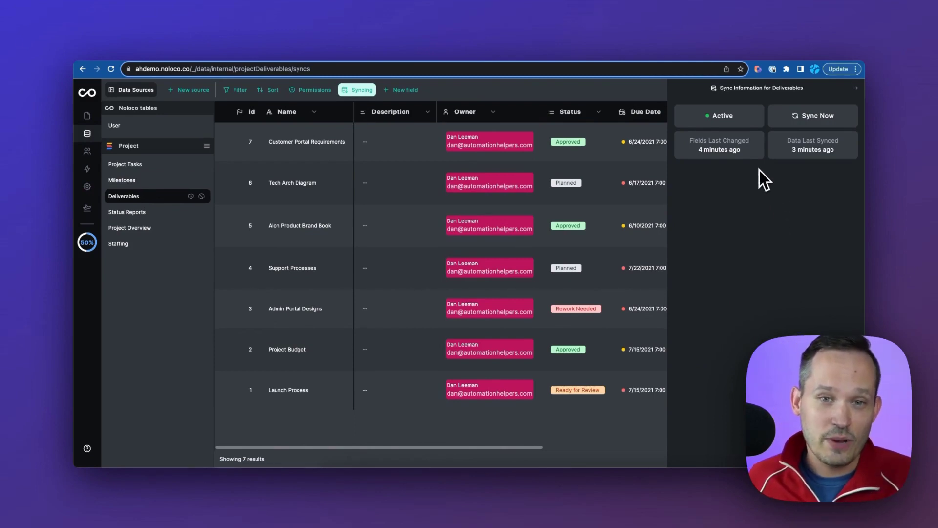
mouse_move(742, 160)
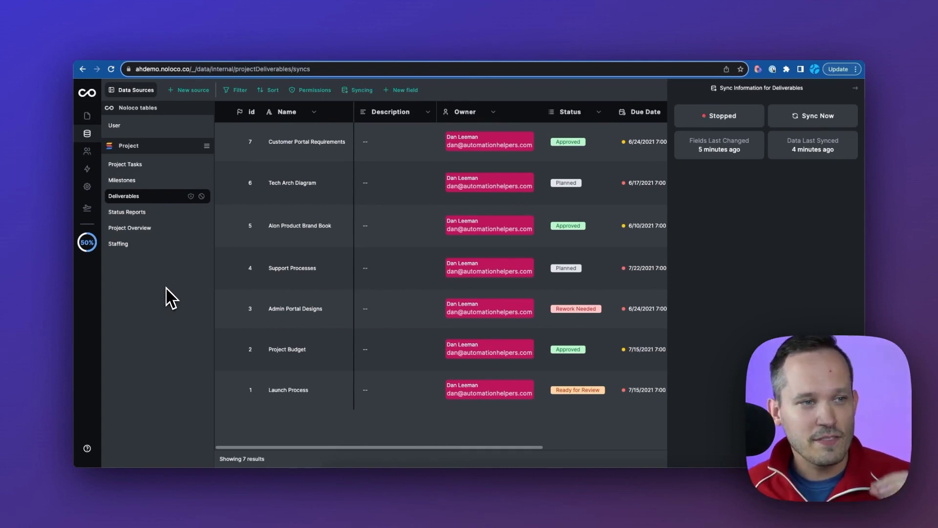
Open the app's User table and scroll across its columns
click(145, 130)
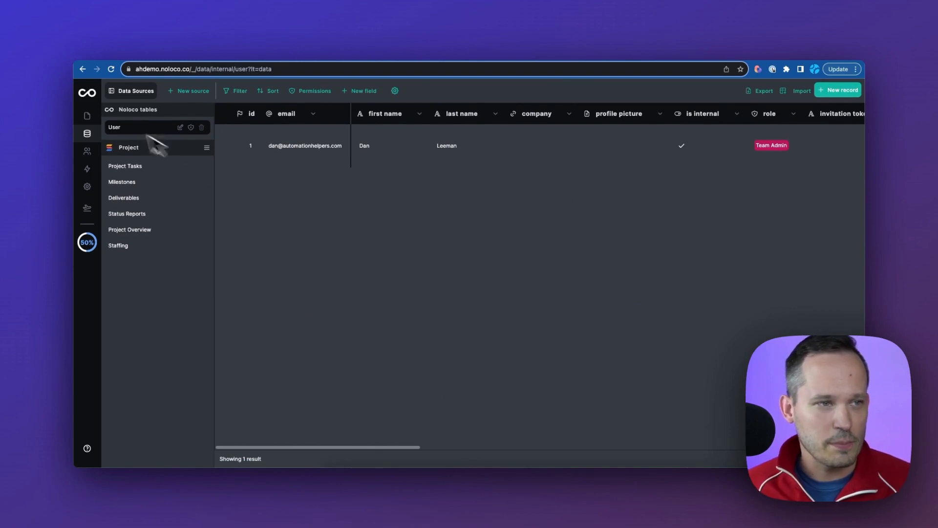
scroll(538, 209, right, 10)
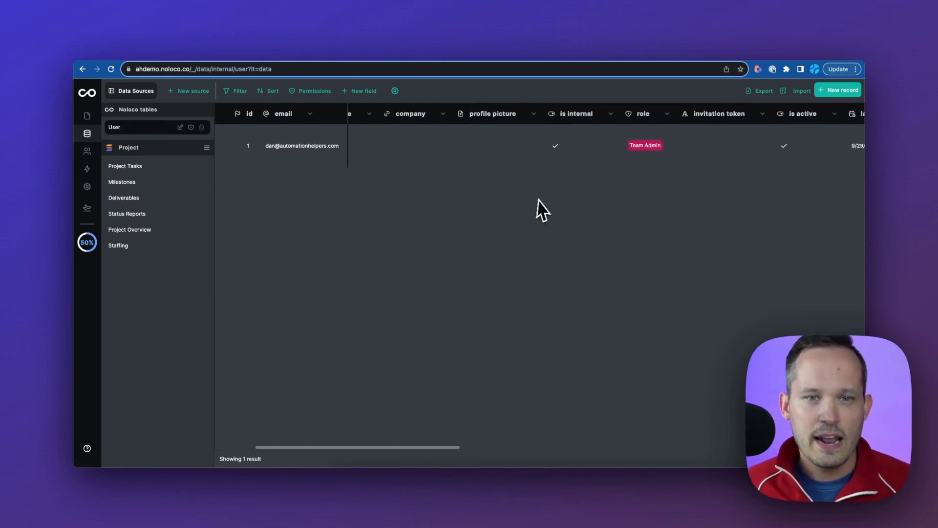
scroll(545, 207, right, 10)
scroll(540, 182, right, 2)
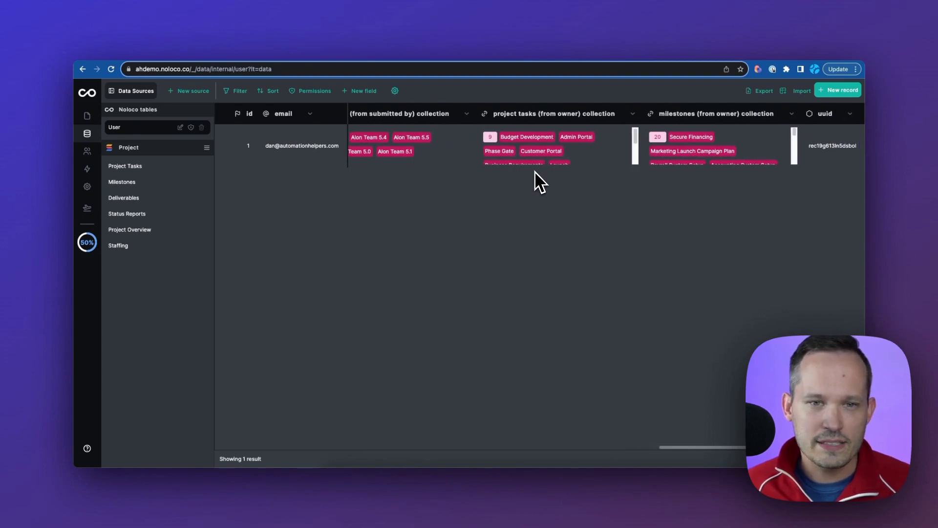
scroll(534, 182, left, 20)
Open the synced Staffing table and scroll through its 16 staff records
click(120, 246)
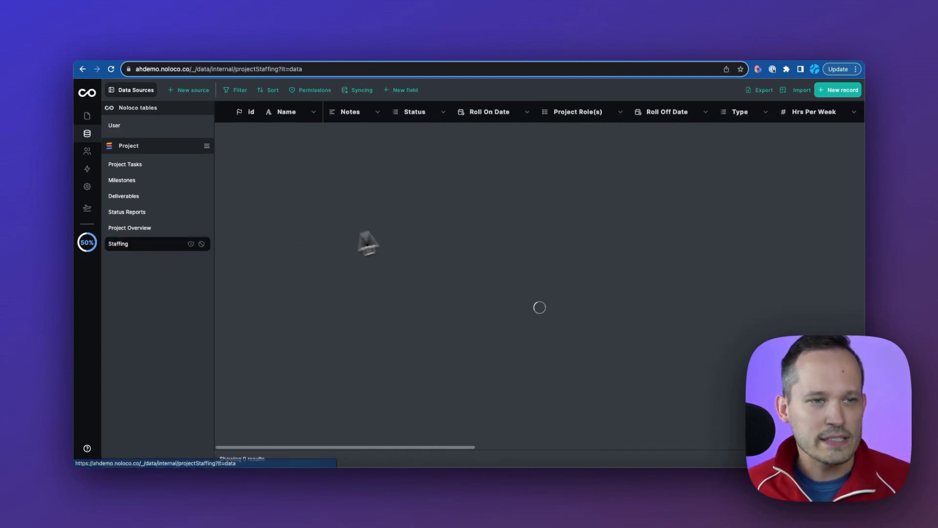
scroll(482, 247, right, 5)
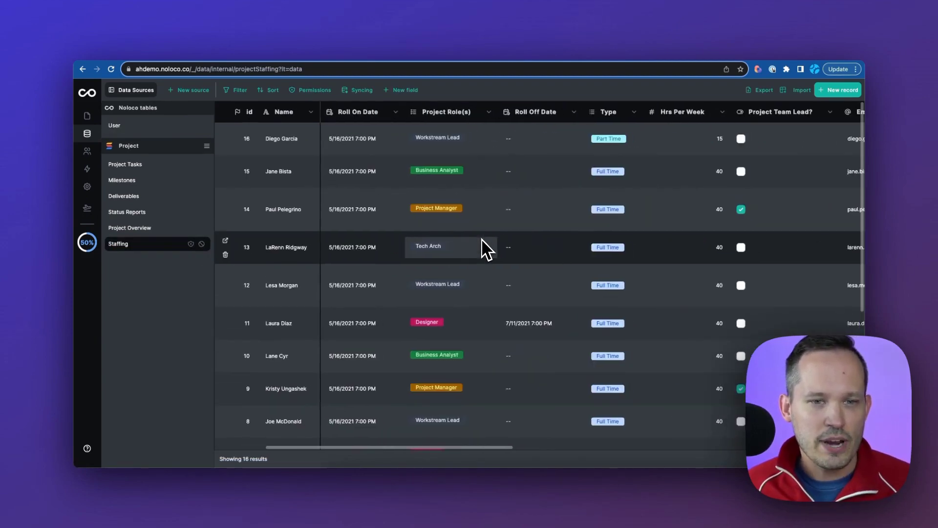
scroll(482, 247, left, 5)
scroll(486, 249, down, 5)
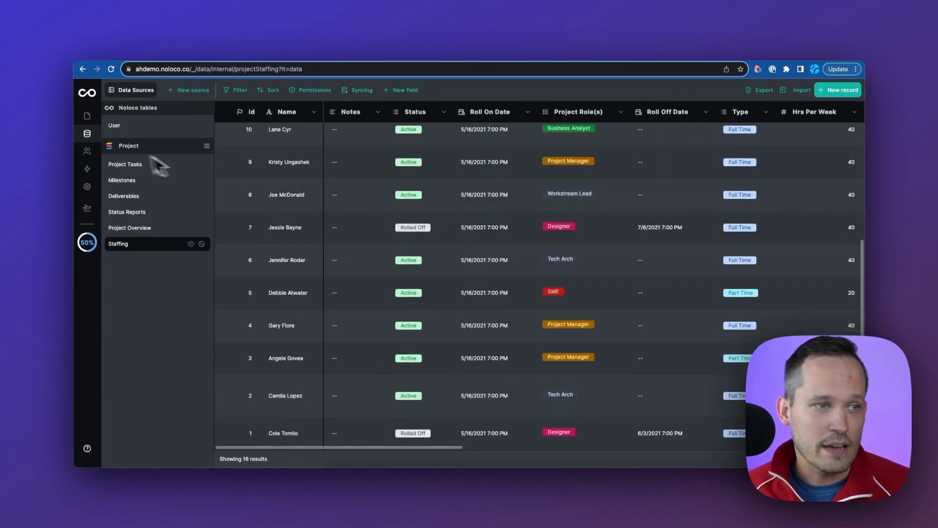
Start a new user list through the Users page's Sync your users option
click(86, 158)
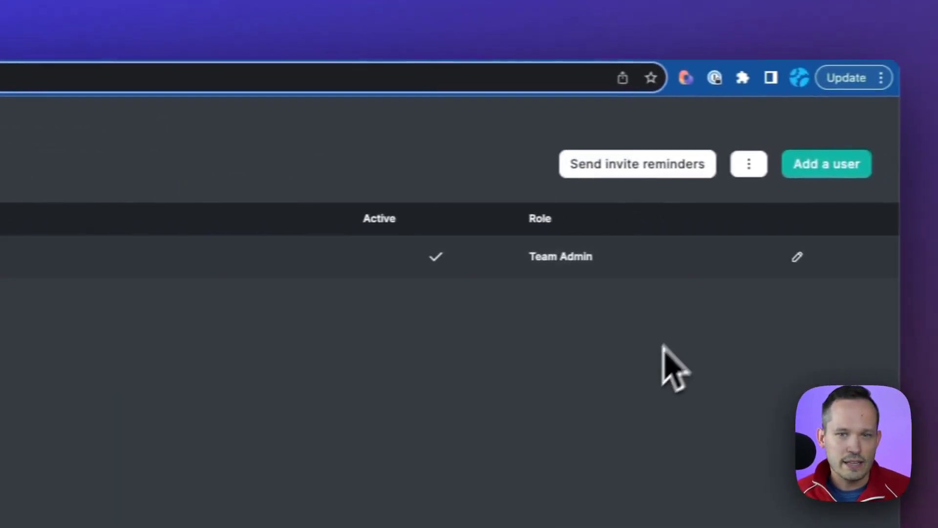
click(746, 166)
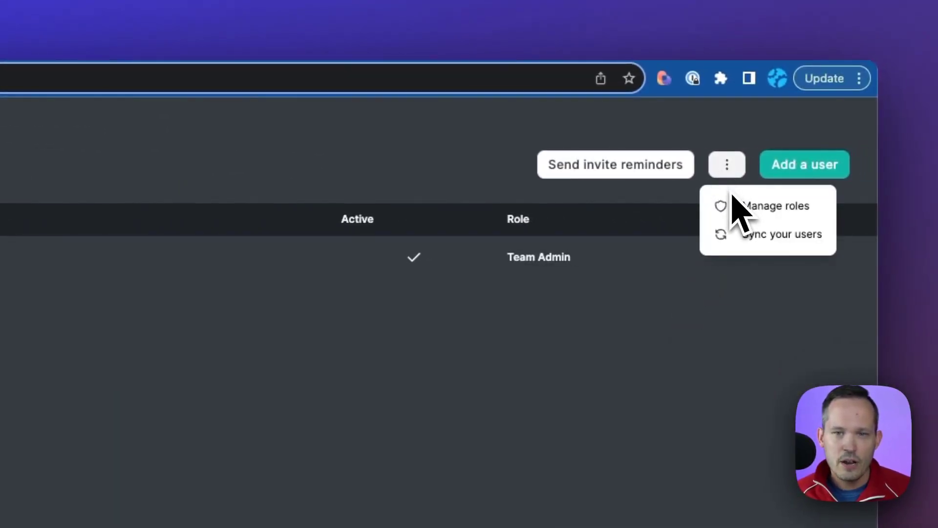
click(743, 237)
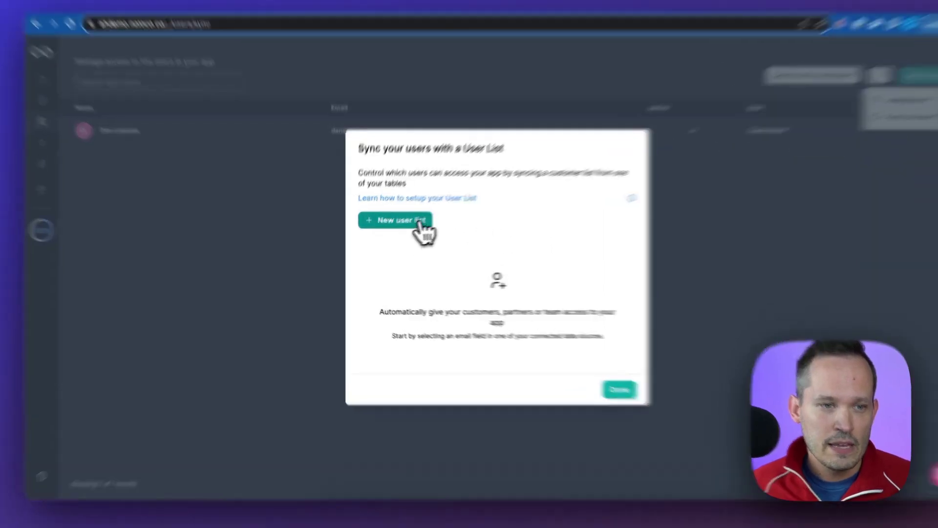
click(384, 233)
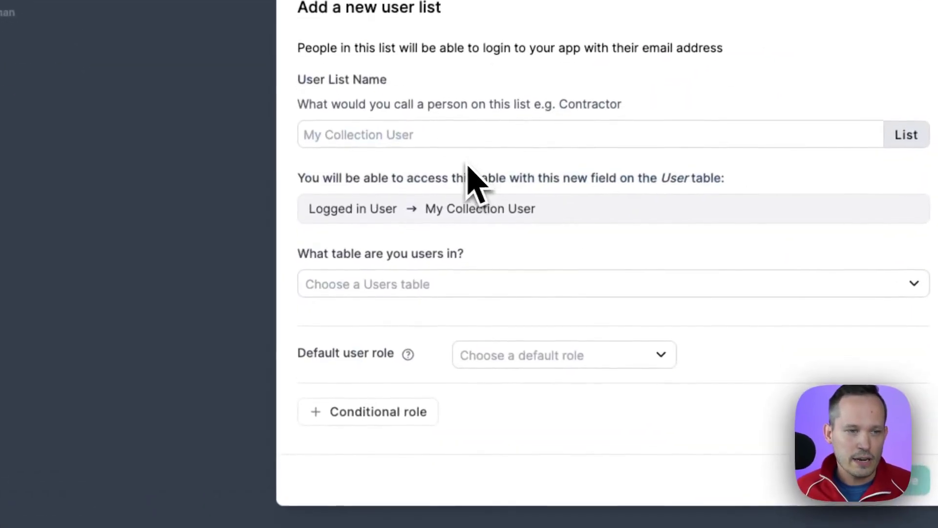
Name the user list 'Staff', use Staffing as its users table, and pick its email field
click(409, 146)
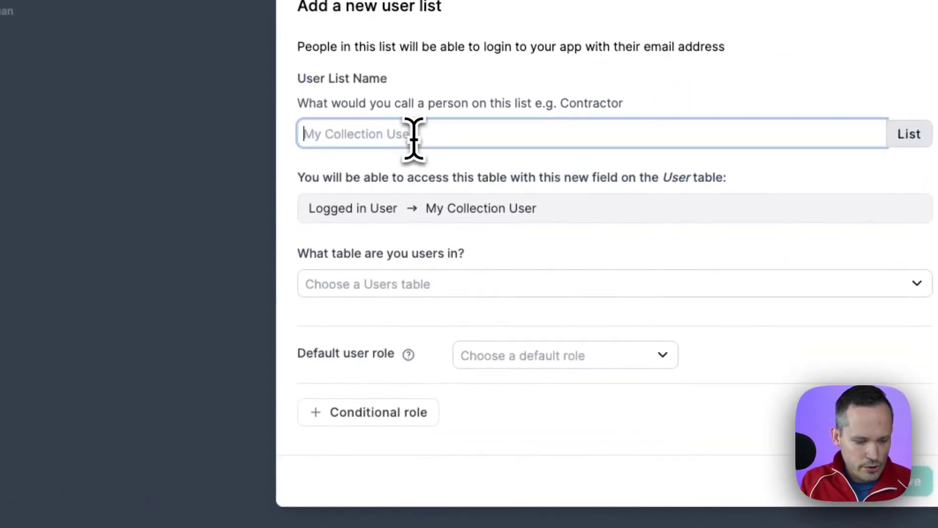
text(Staff)
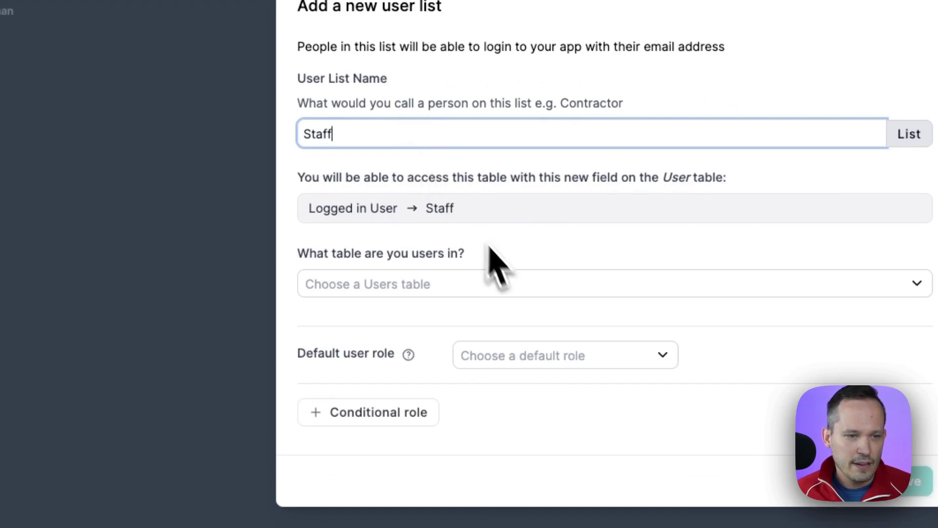
click(514, 284)
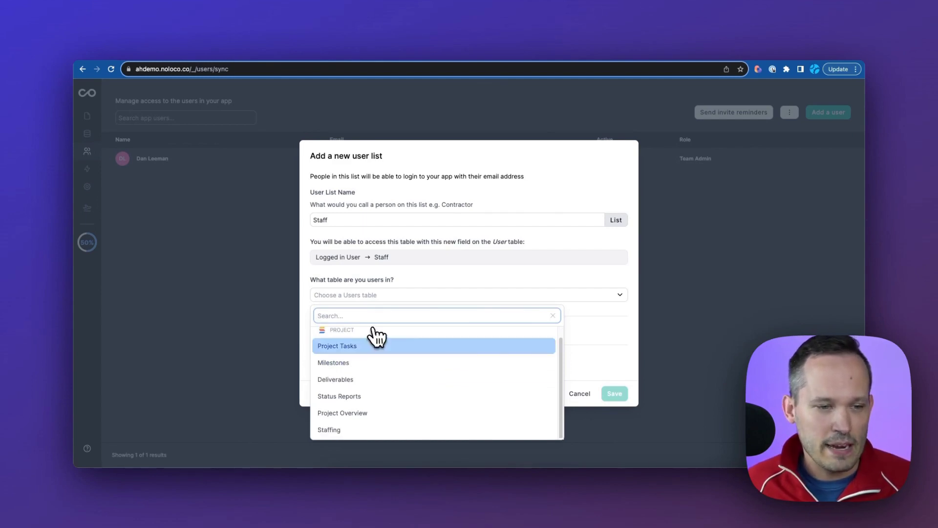
click(374, 430)
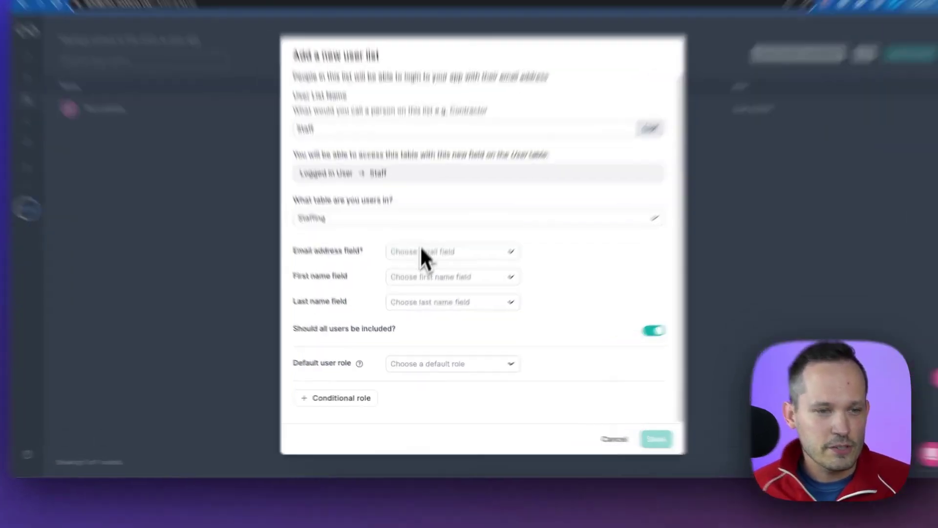
click(415, 278)
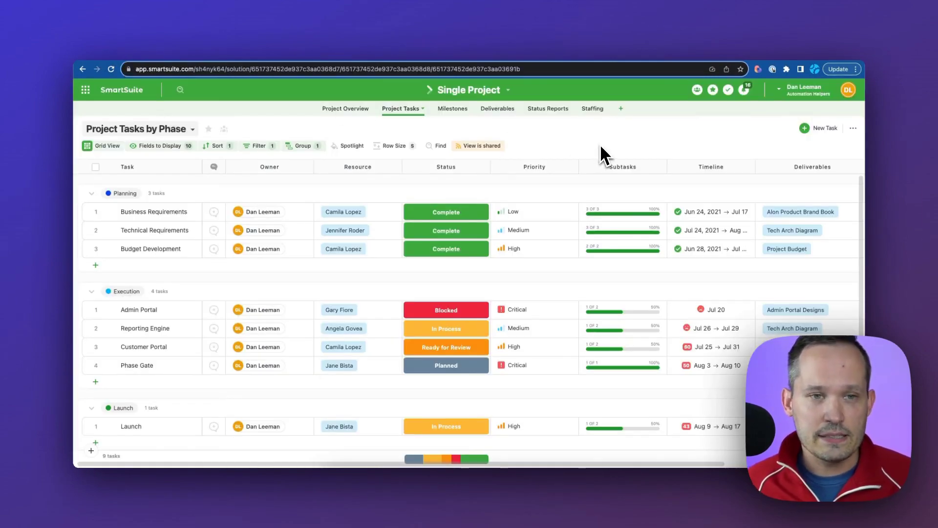
Switch to SmartSuite's Staffing table to check its name and email columns
click(589, 112)
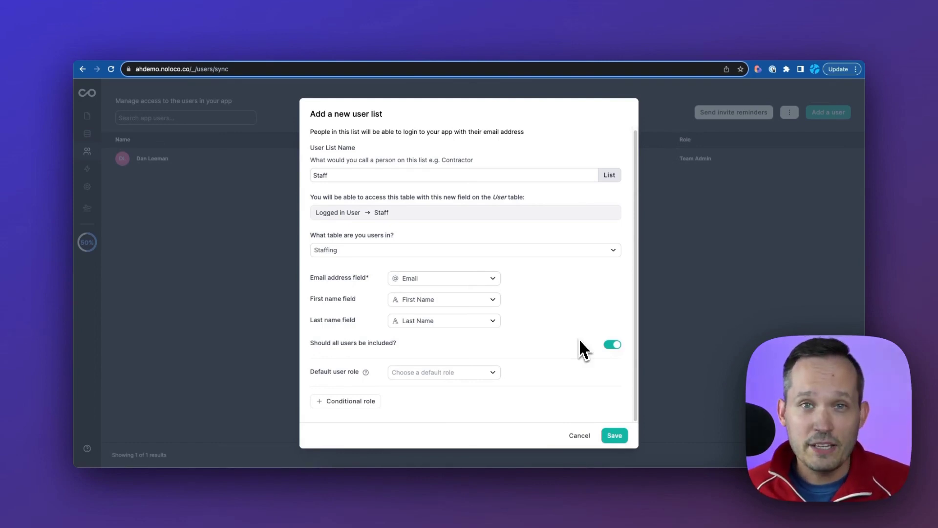
Toggle the include-all switch off and back on so every staff member becomes a user
click(612, 348)
scroll(581, 347, down, 2)
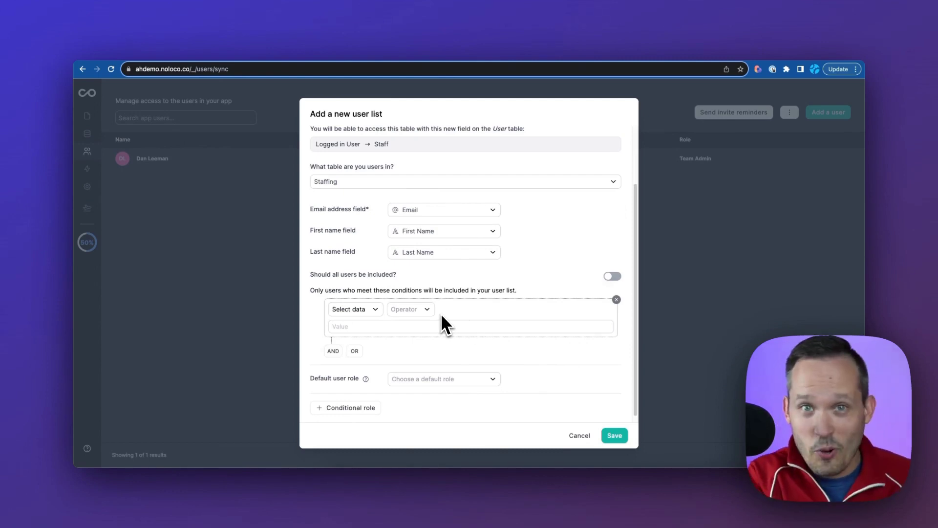
click(615, 276)
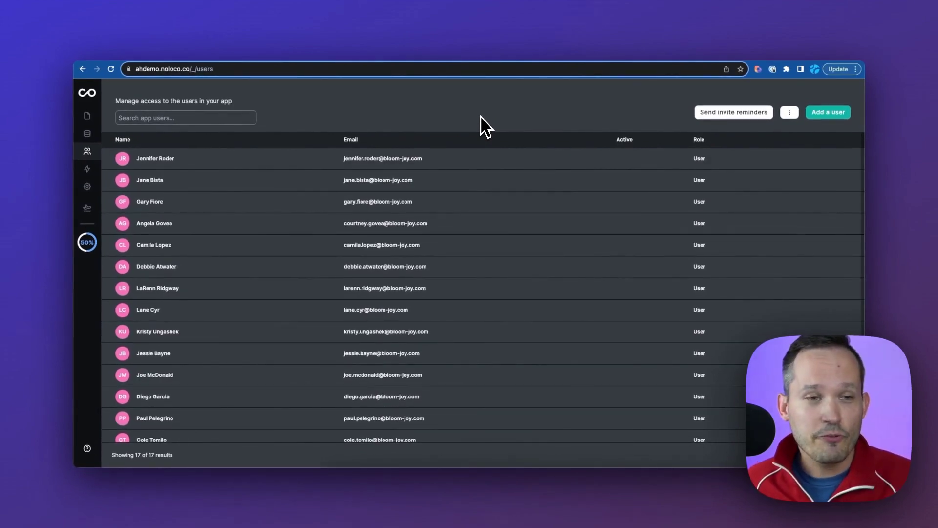
Scroll the Users list to confirm the staff members now appear as users
scroll(520, 226, down, 1)
scroll(526, 236, down, 1)
scroll(525, 236, down, 3)
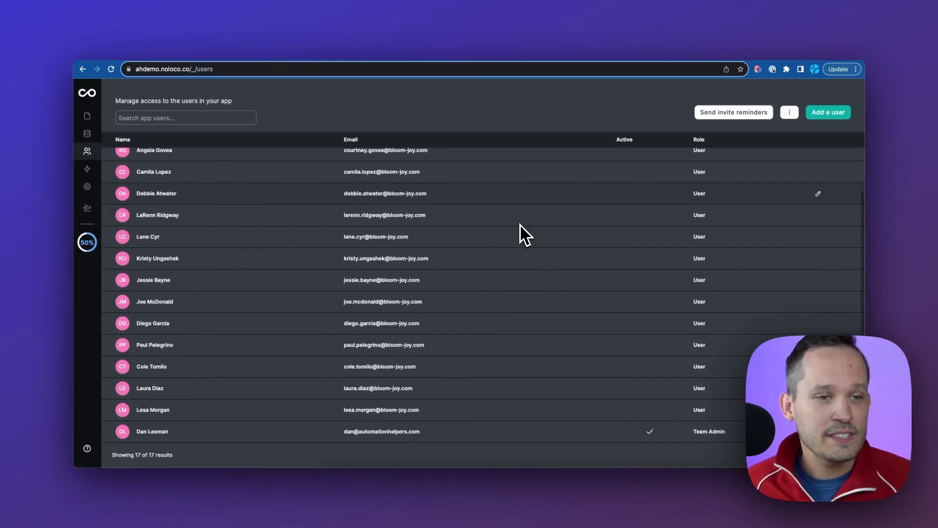
Inspect the synced Staffing table under Data, then go back to the User table
click(87, 139)
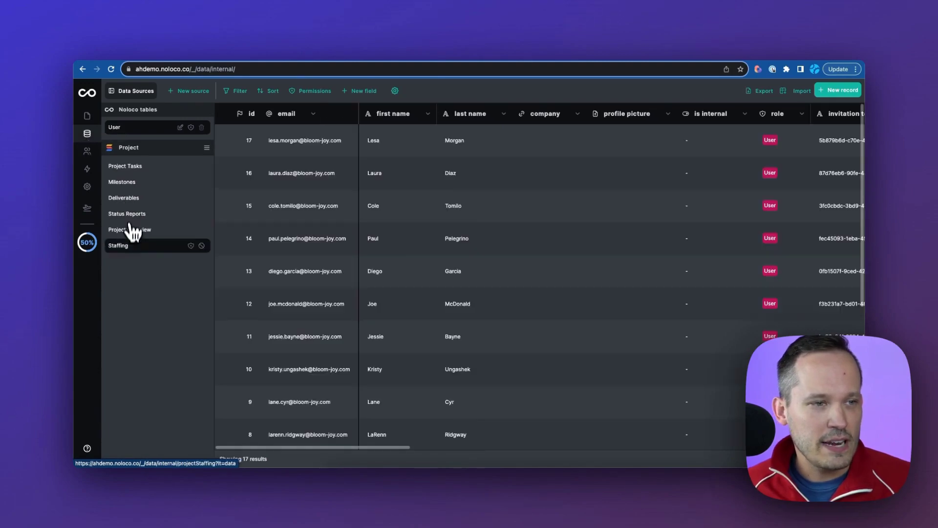
click(125, 244)
scroll(513, 240, down, 5)
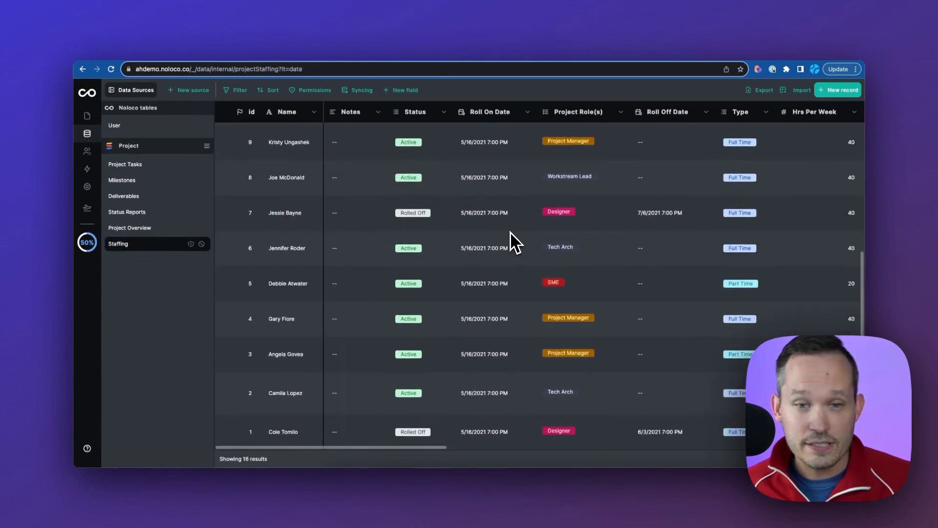
scroll(514, 240, up, 5)
click(88, 151)
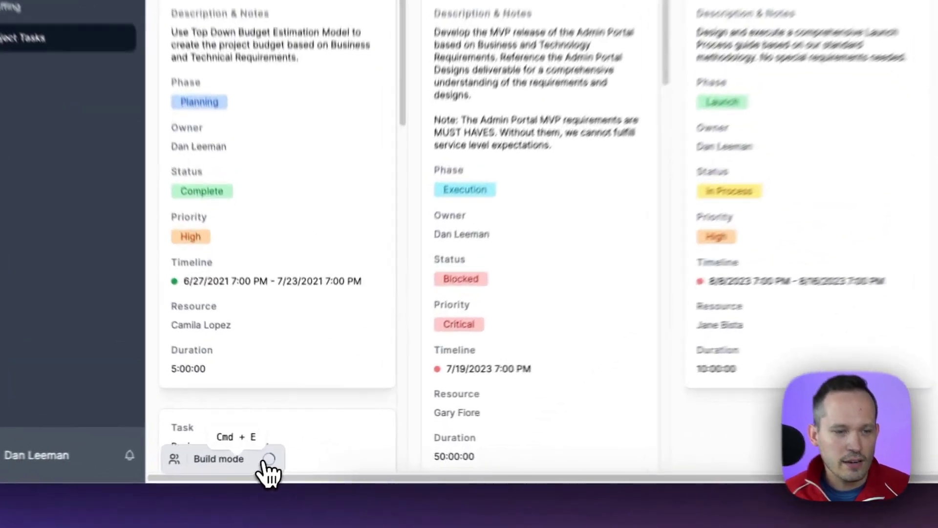
Turn on build mode so the app's pages can be edited
click(283, 454)
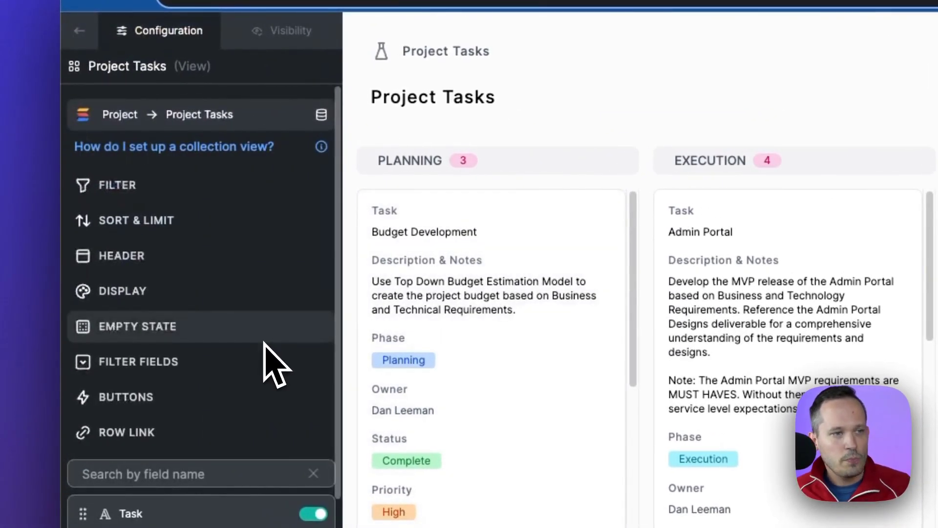
Add a Project Tasks filter: Logged in User > Staff > linked project tasks
scroll(268, 343, down, 1)
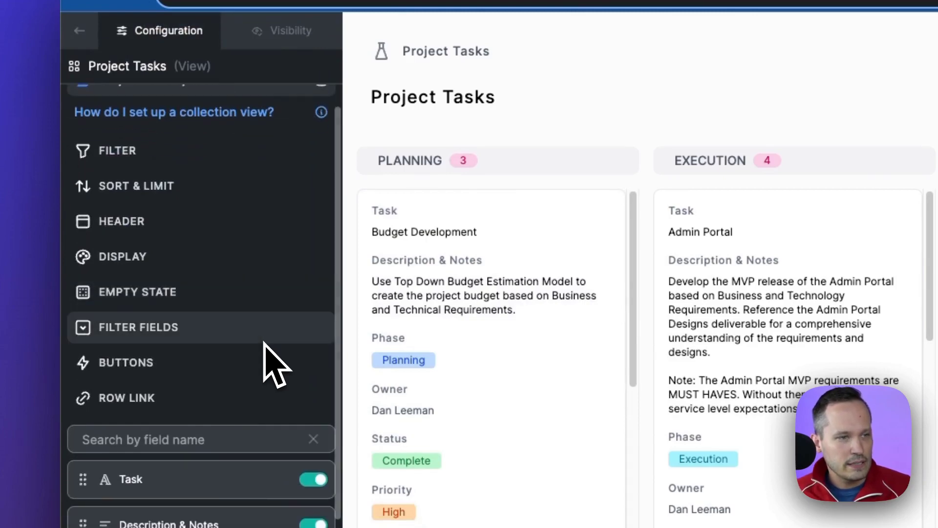
scroll(252, 249, up, 1)
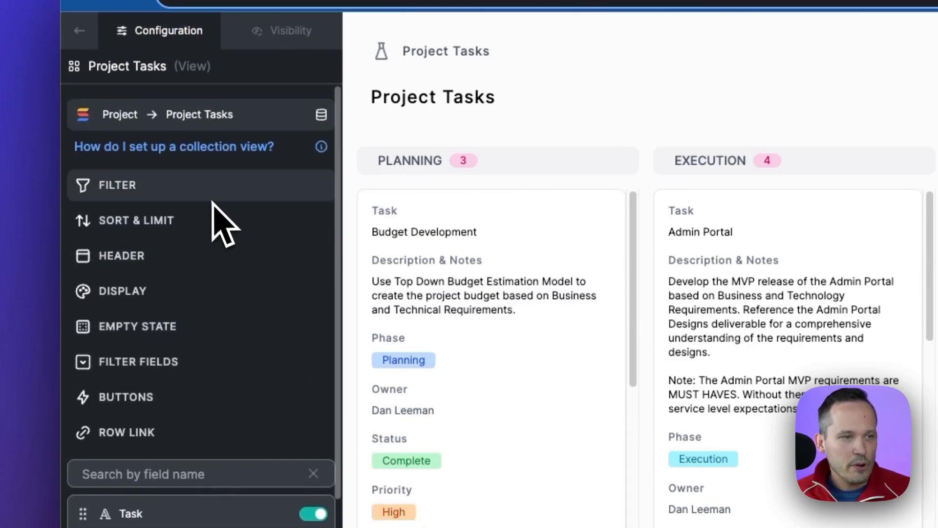
click(208, 186)
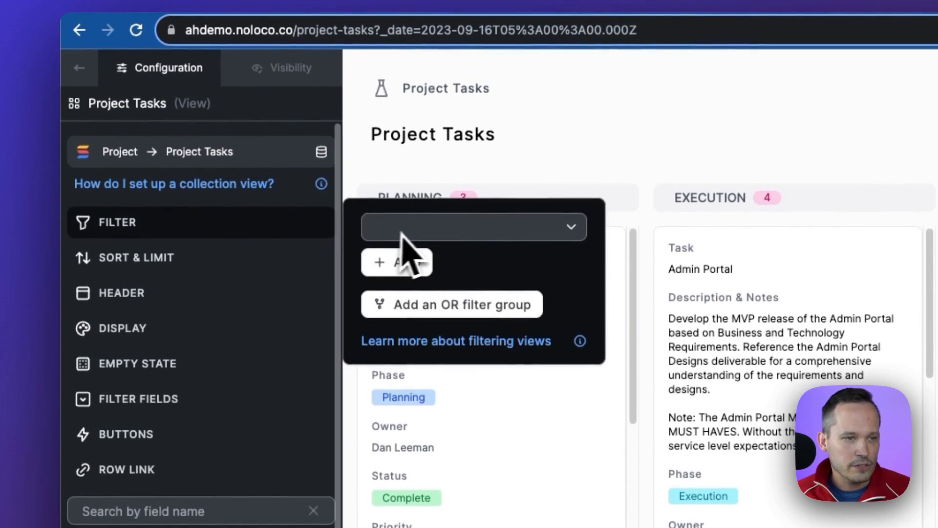
click(413, 232)
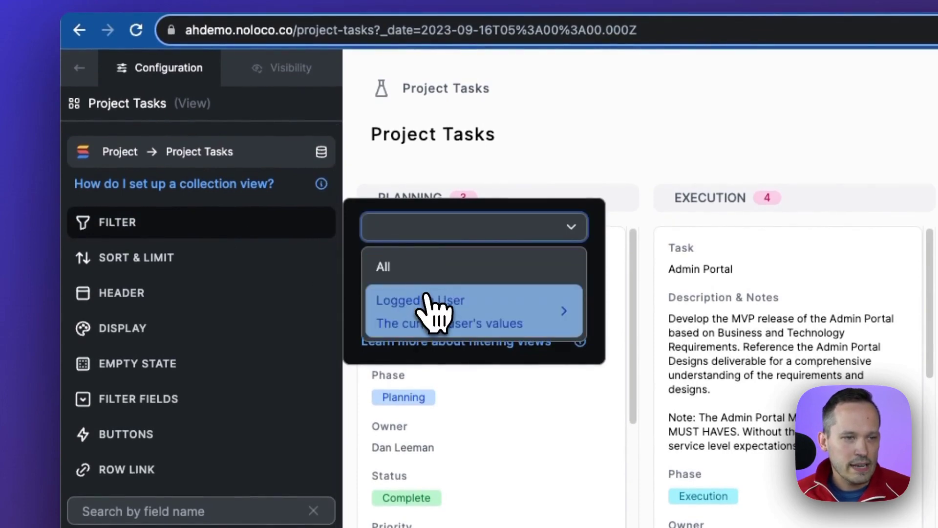
mouse_move(434, 310)
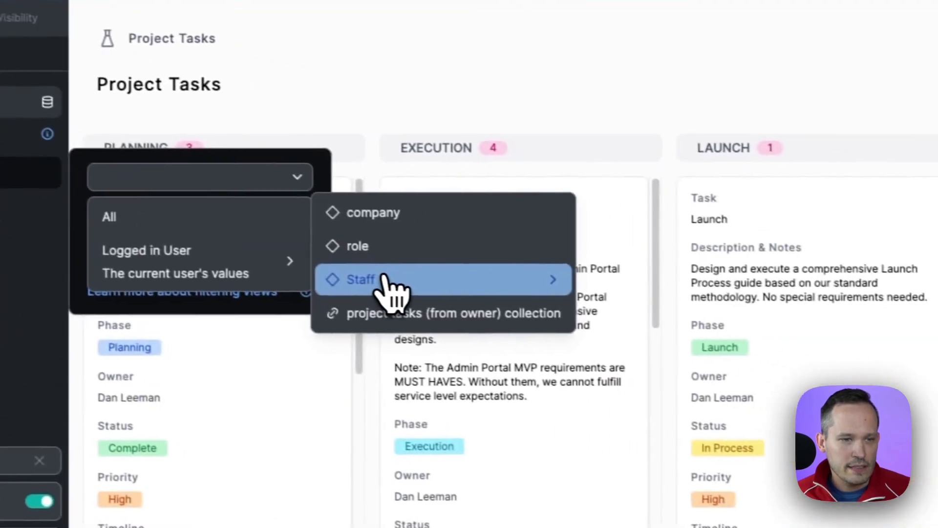
mouse_move(385, 278)
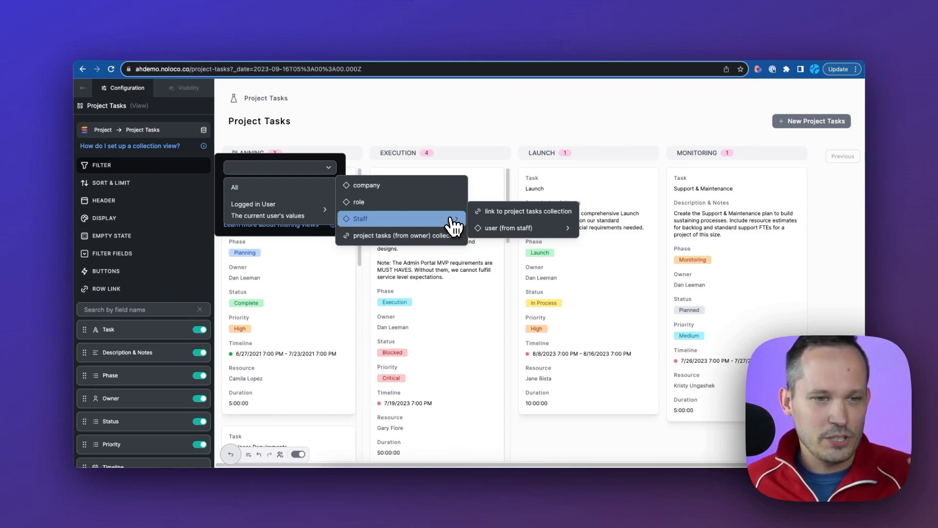
click(513, 215)
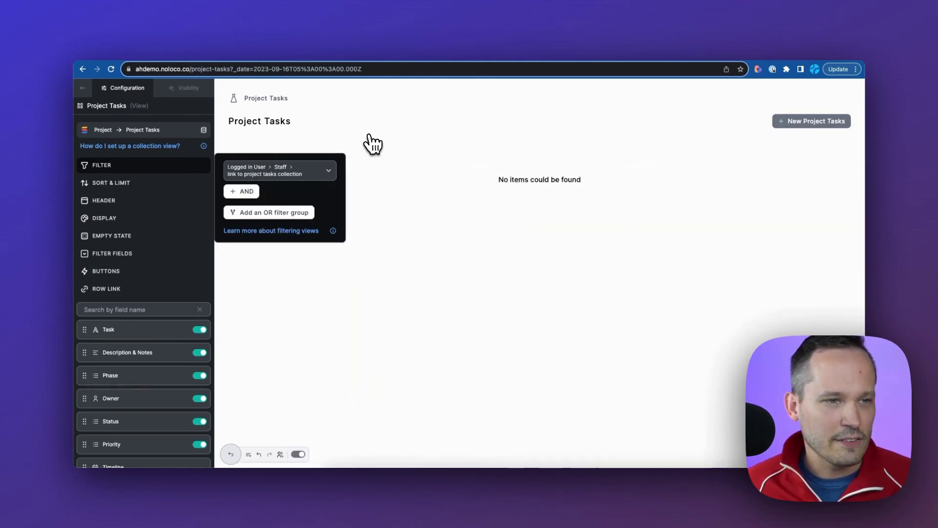
click(418, 294)
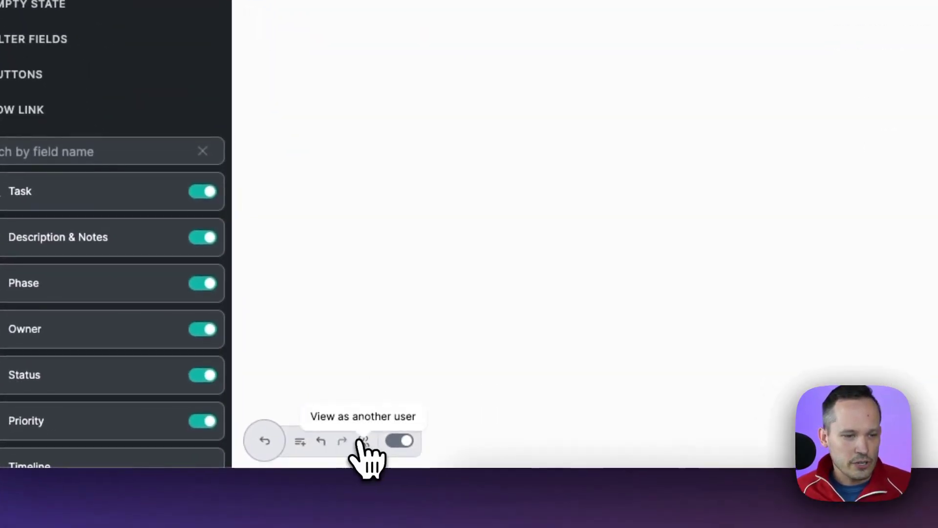
View the app as a specific staff user found by searching the users list by name
click(367, 449)
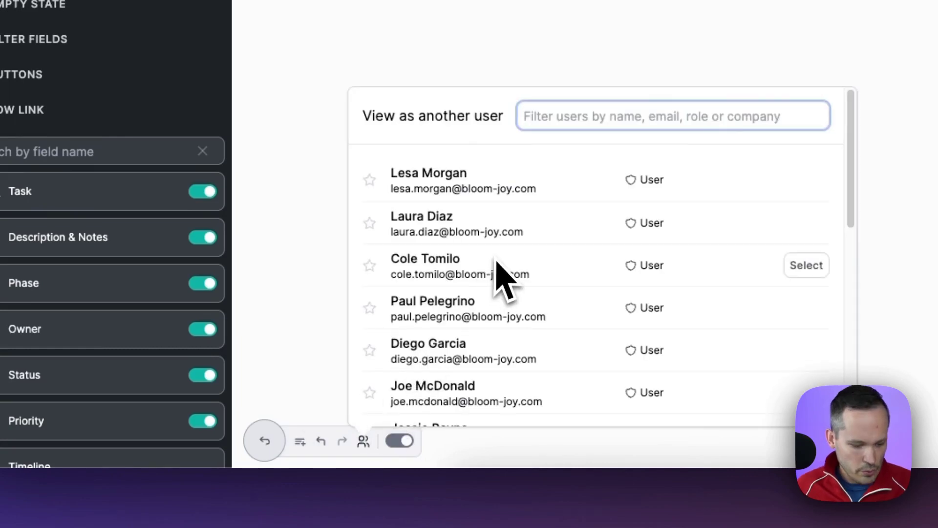
text(cam)
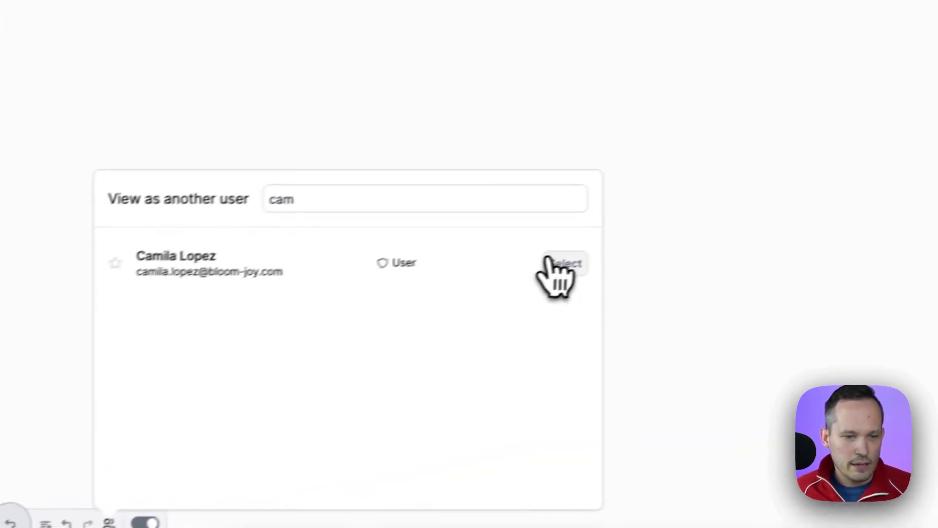
click(819, 180)
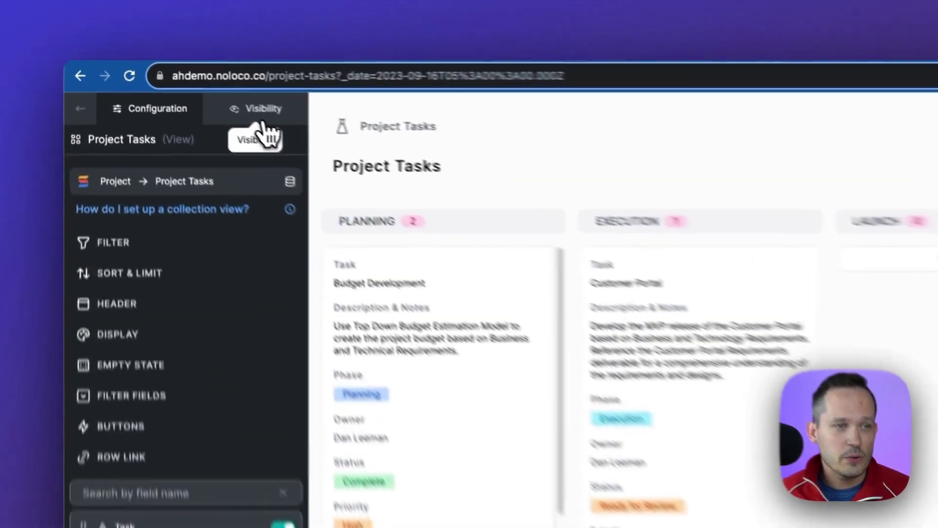
Start a new custom visibility rule using the Logged in User's fields, then close the field list
click(261, 122)
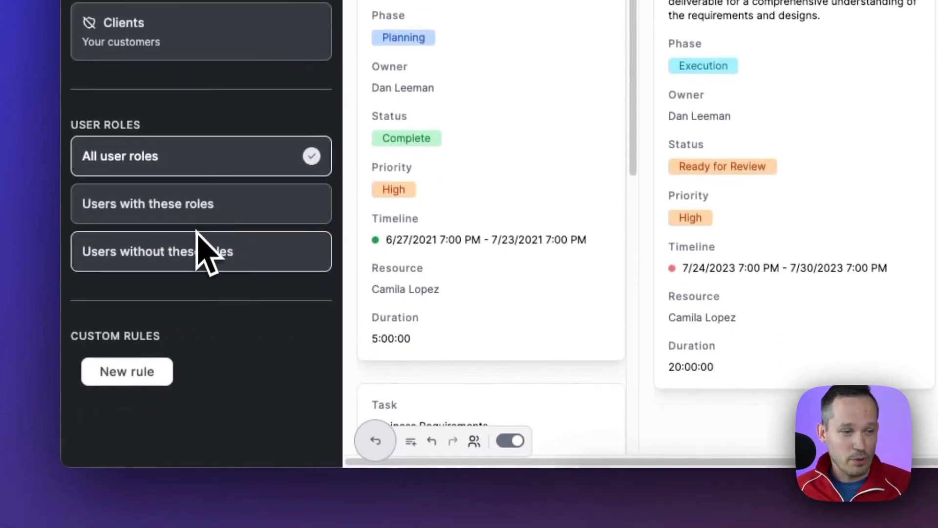
click(163, 376)
scroll(168, 389, down, 2)
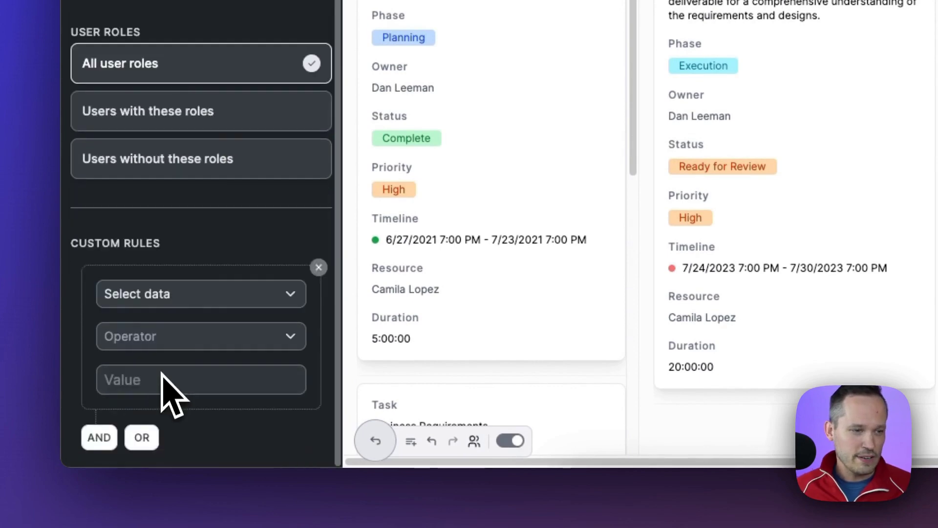
click(164, 301)
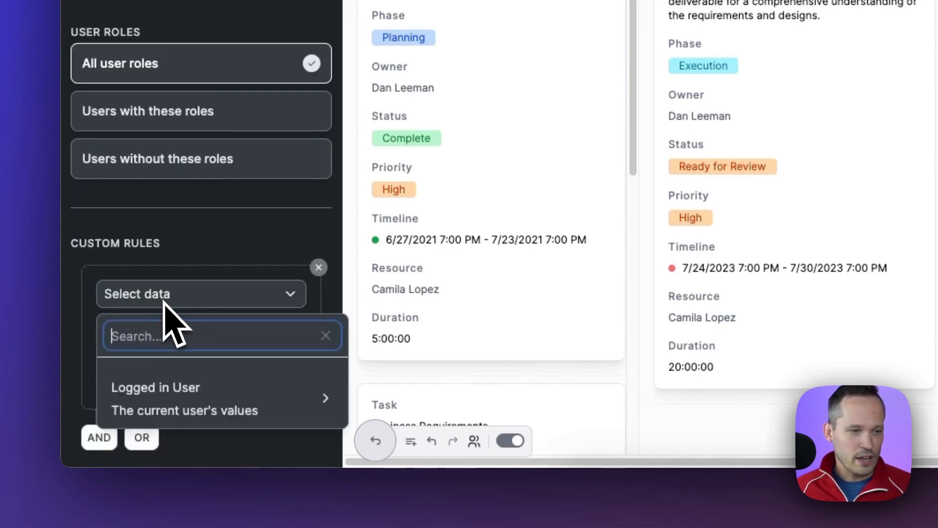
click(182, 390)
scroll(439, 360, down, 10)
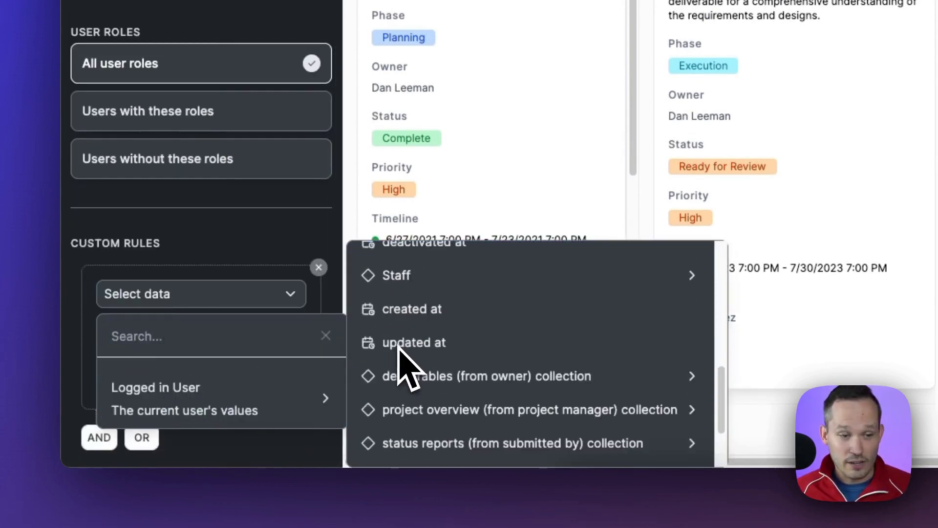
click(245, 240)
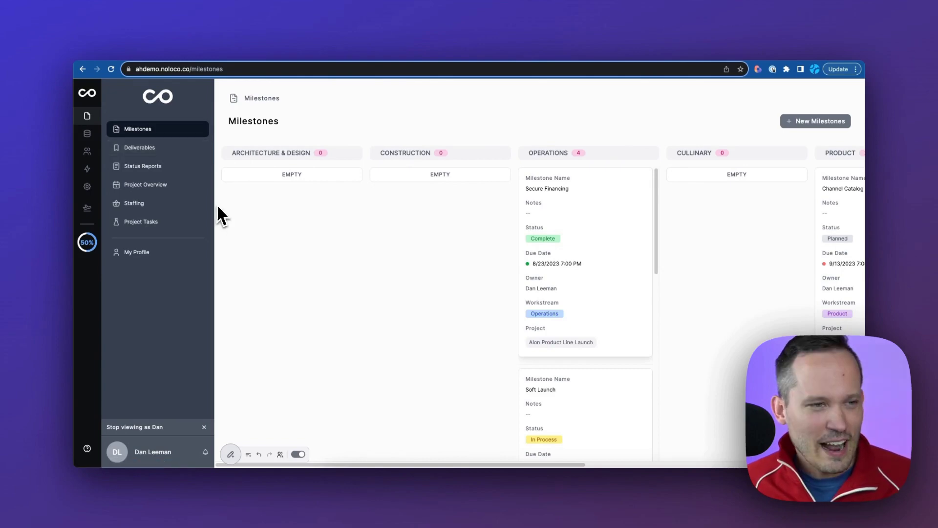
Insert a Blank page between sidebar pages, creating Page 8
mouse_move(163, 155)
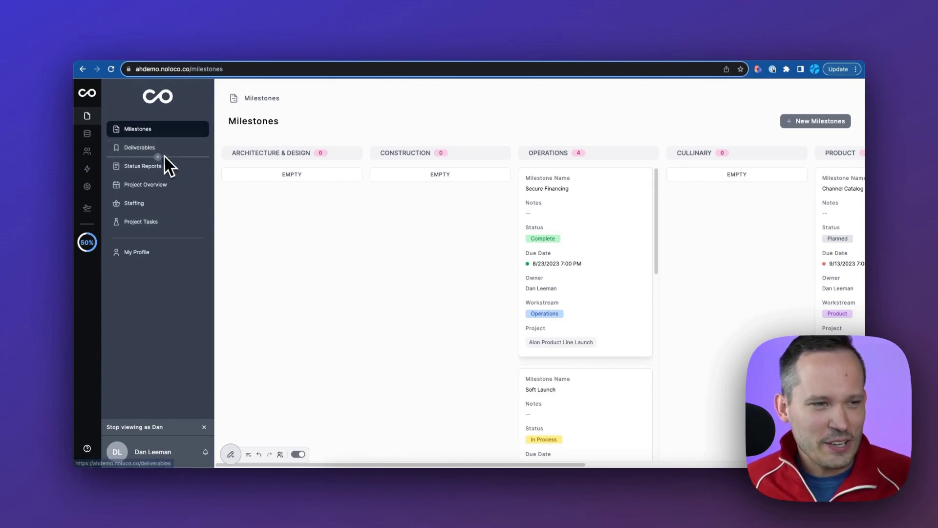
click(157, 232)
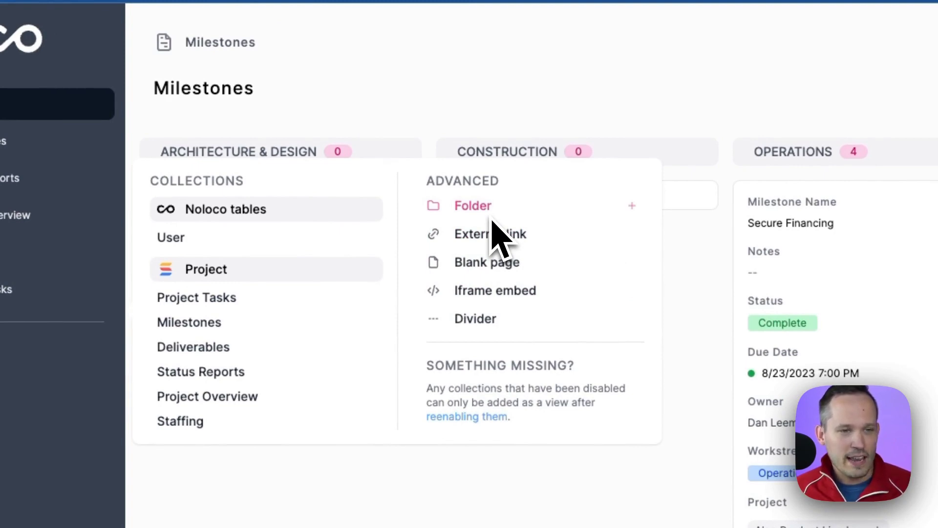
click(489, 267)
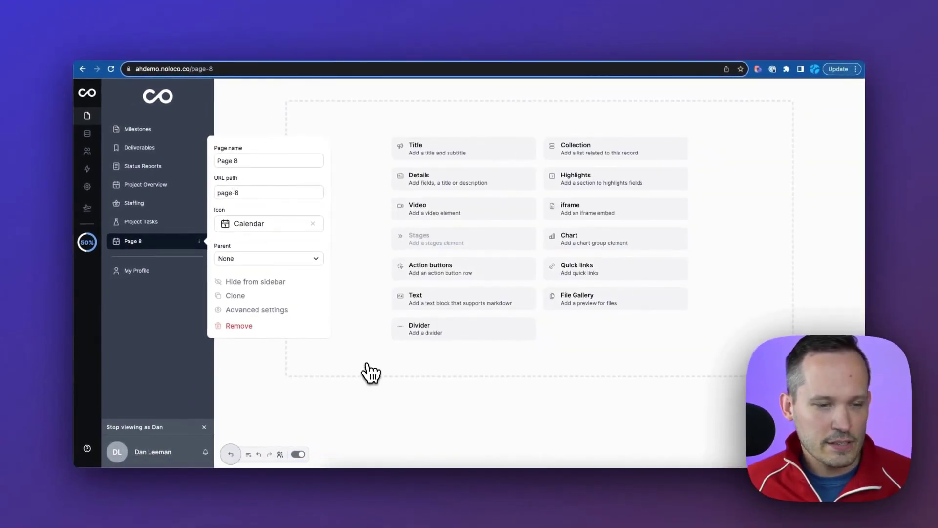
Close the new page's settings panel
click(370, 384)
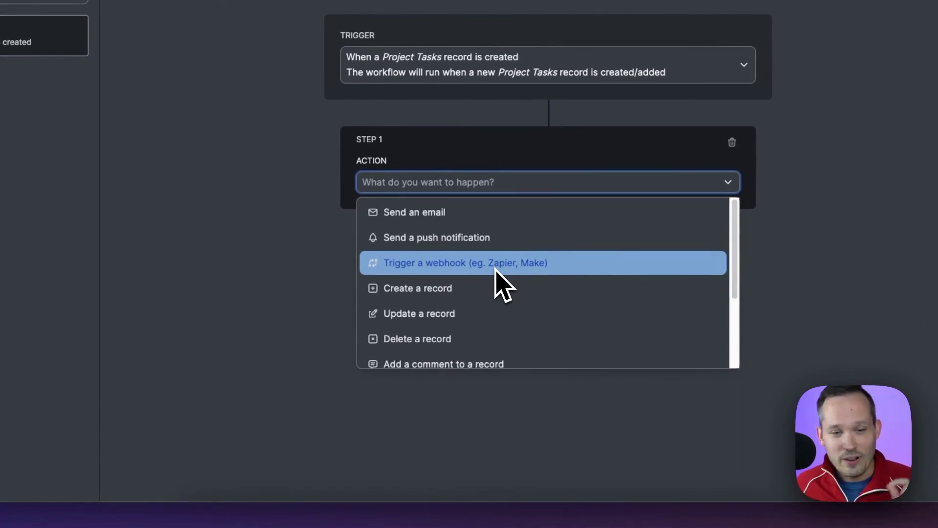
Scroll through the list of actions available for Step 1
scroll(496, 283, down, 3)
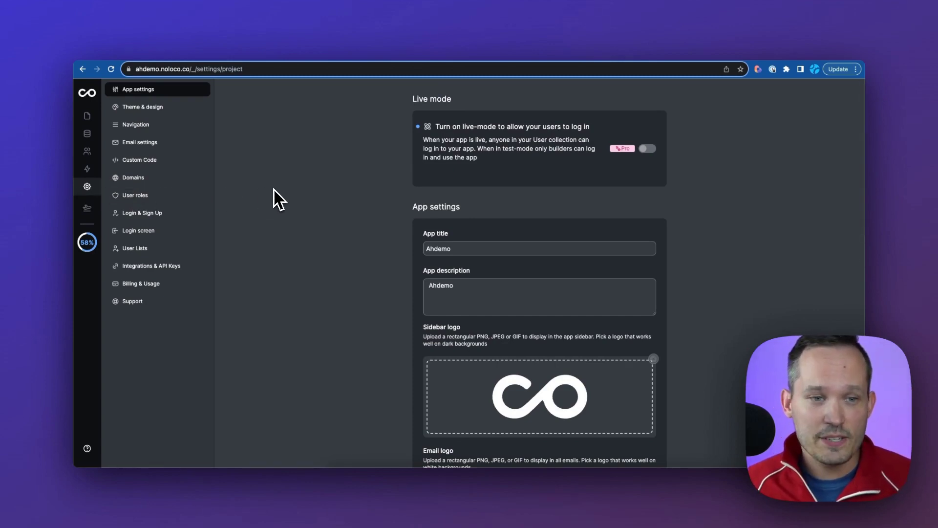
Review App settings, then the Theme & design and Domains settings pages
scroll(293, 195, down, 5)
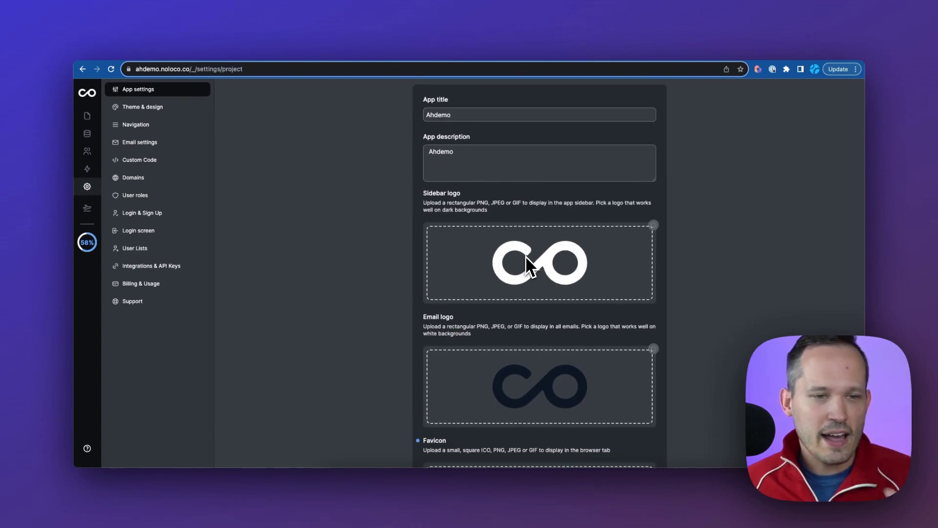
scroll(525, 256, down, 5)
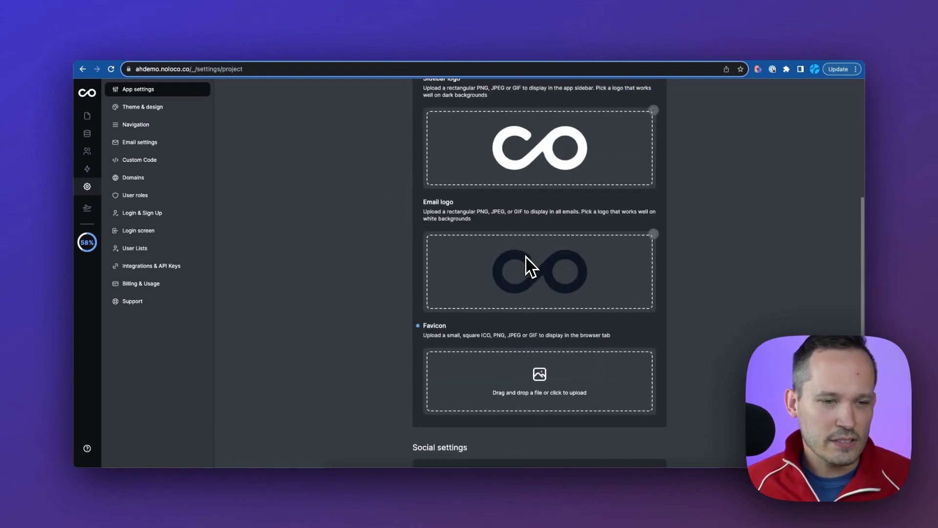
scroll(526, 256, down, 5)
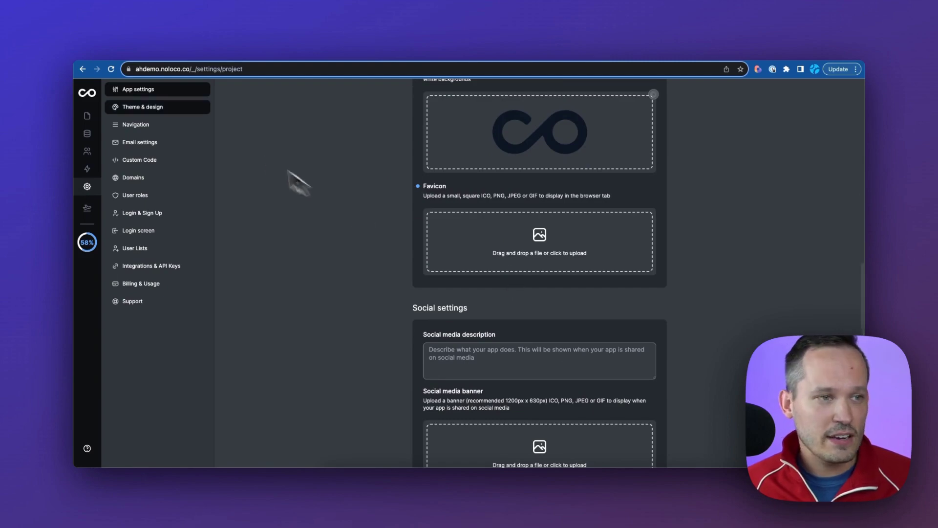
click(143, 107)
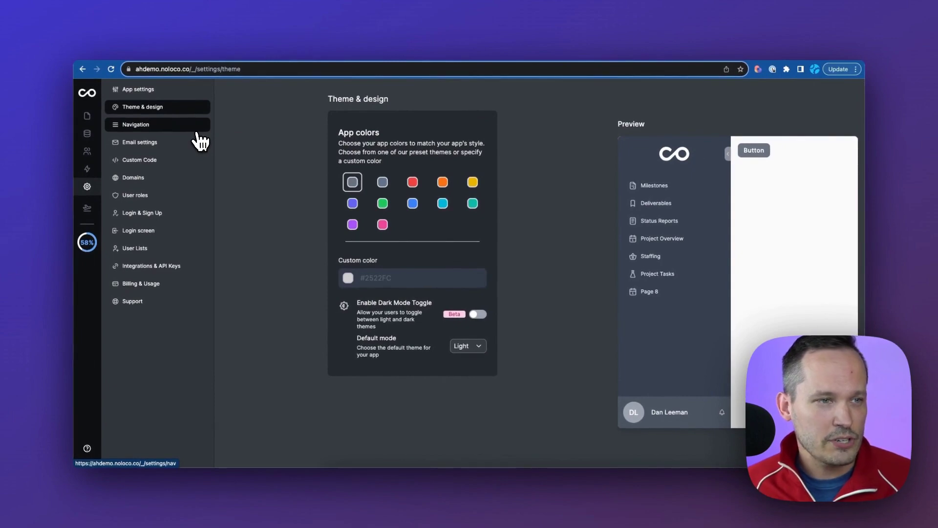
click(134, 177)
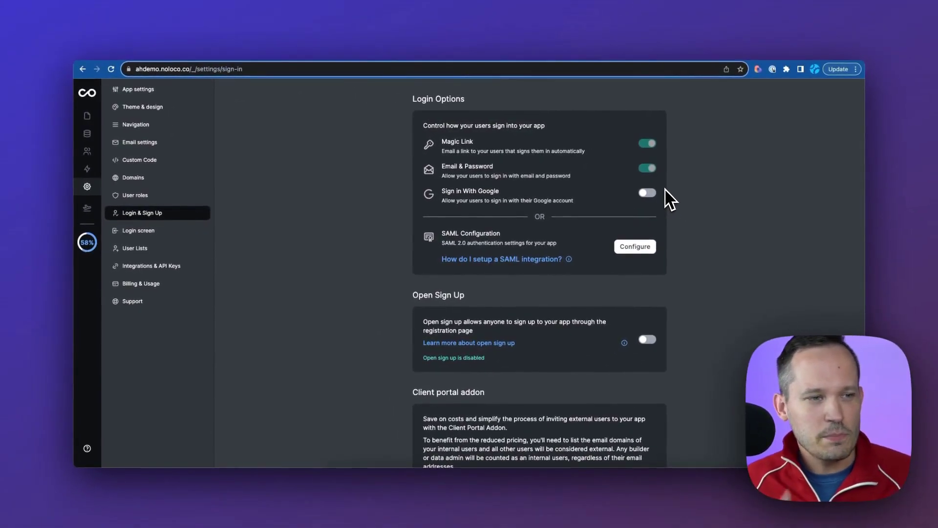
Open the app's publish options
click(87, 208)
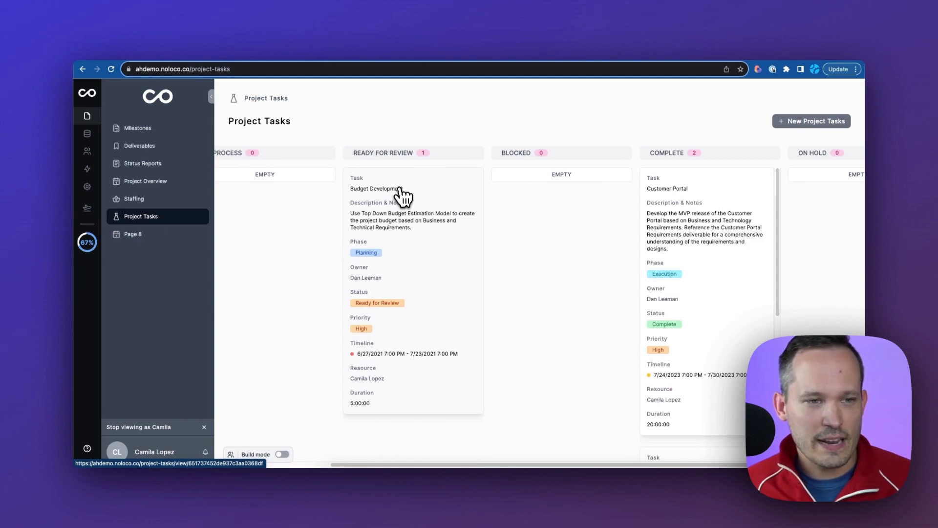
Move the Budget Development card to Complete, then view SmartSuite's Project Tasks by Phase grid
drag(398, 183, 687, 186)
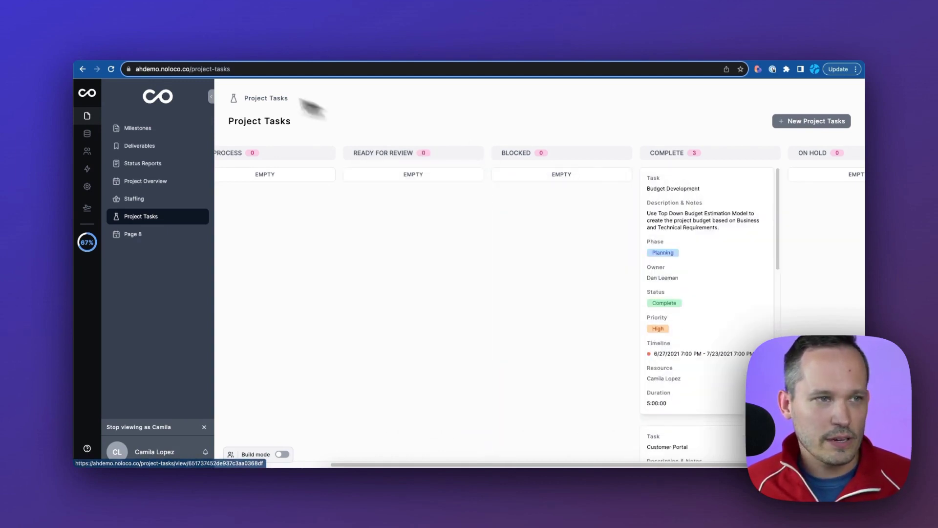
click(151, 61)
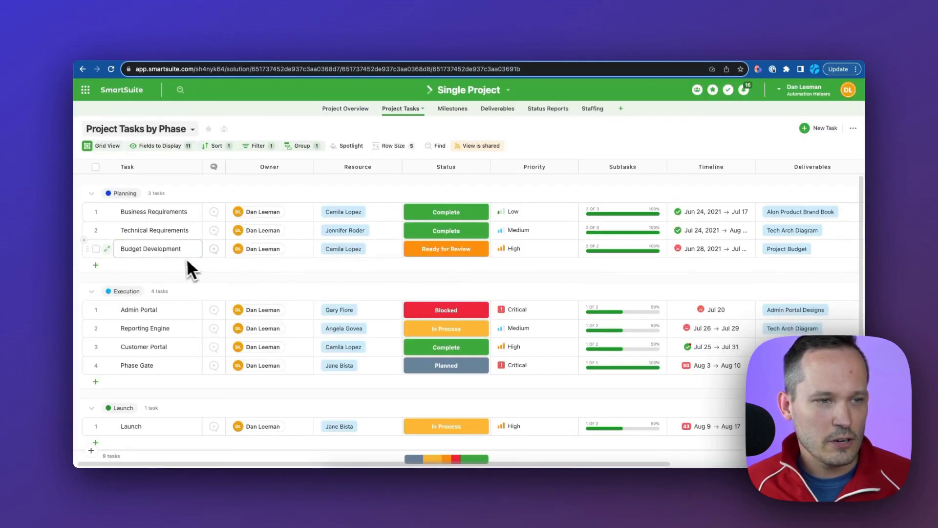